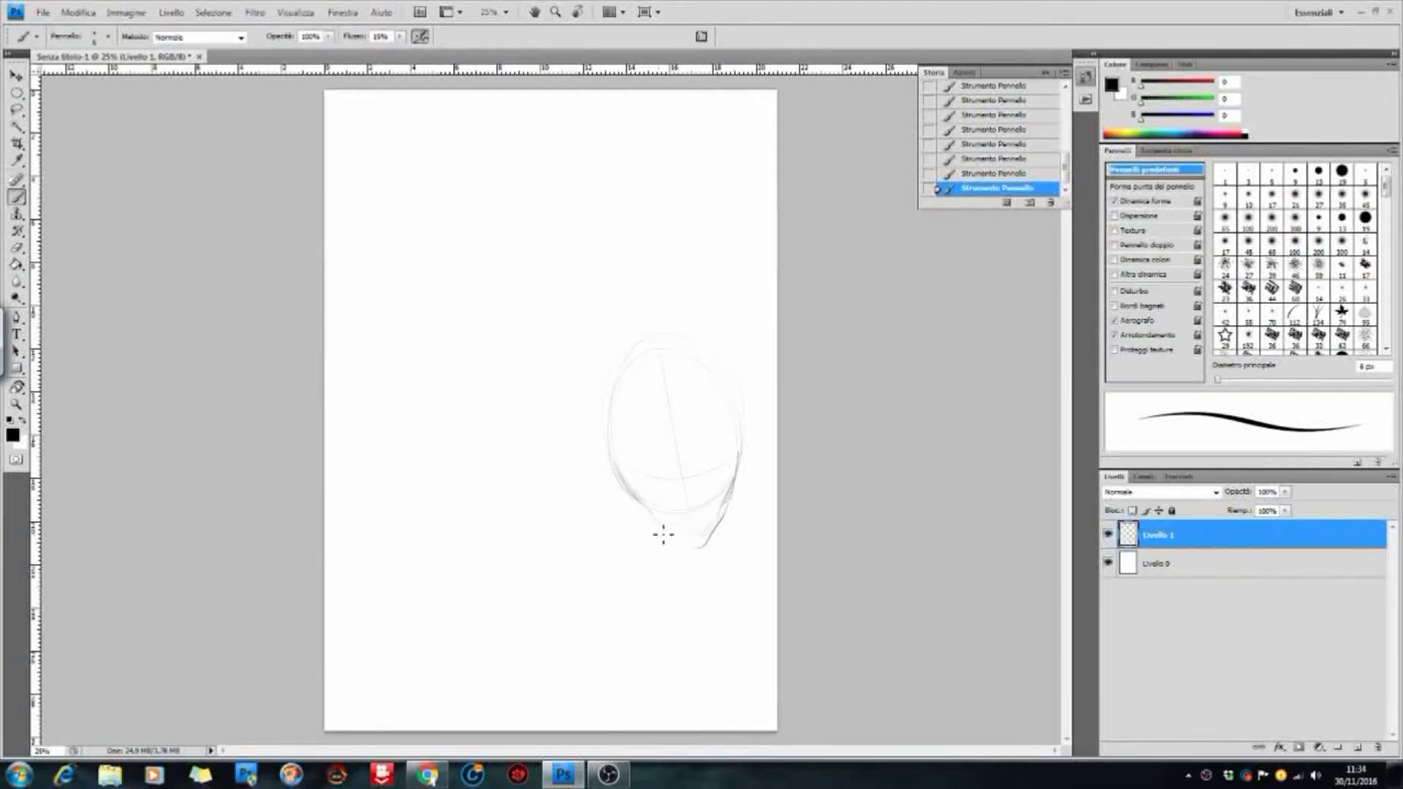
# - Darken the chin, left jaw and cheek lines, and define the left closed eye
pyautogui.moveTo(701, 550); pyautogui.dragTo(657, 525)
pyautogui.moveTo(628, 479); pyautogui.dragTo(647, 512)
pyautogui.moveTo(646, 481); pyautogui.dragTo(719, 472)
pyautogui.moveTo(643, 492); pyautogui.dragTo(660, 488)
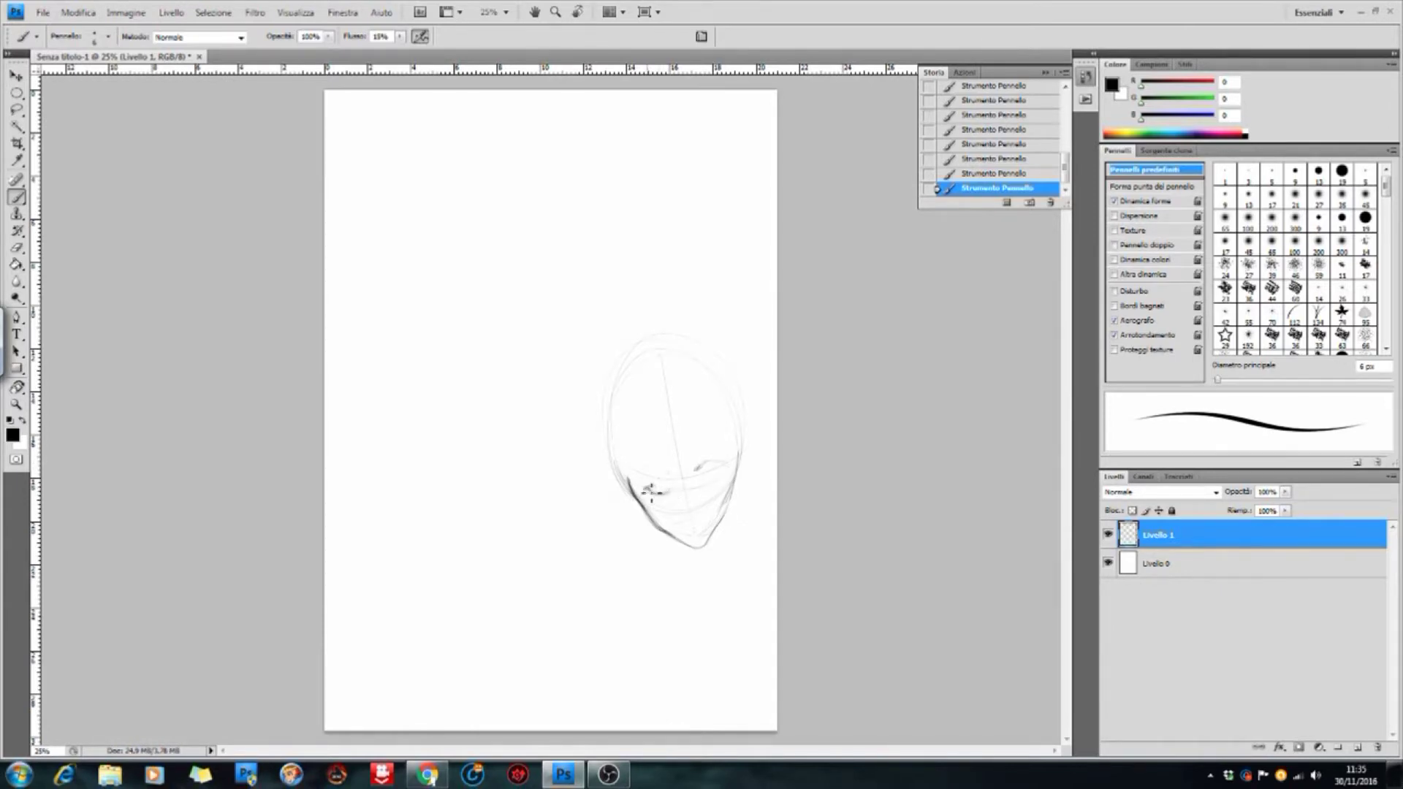
pyautogui.moveTo(659, 491); pyautogui.dragTo(653, 499)
# - Erase a stray face mark, then sketch the right eye marks and nose bridge
pyautogui.press('e')
pyautogui.click(711, 489)
pyautogui.press('b')
pyautogui.click(710, 490)
pyautogui.click(707, 490)
pyautogui.click(706, 491)
pyautogui.click(709, 488)
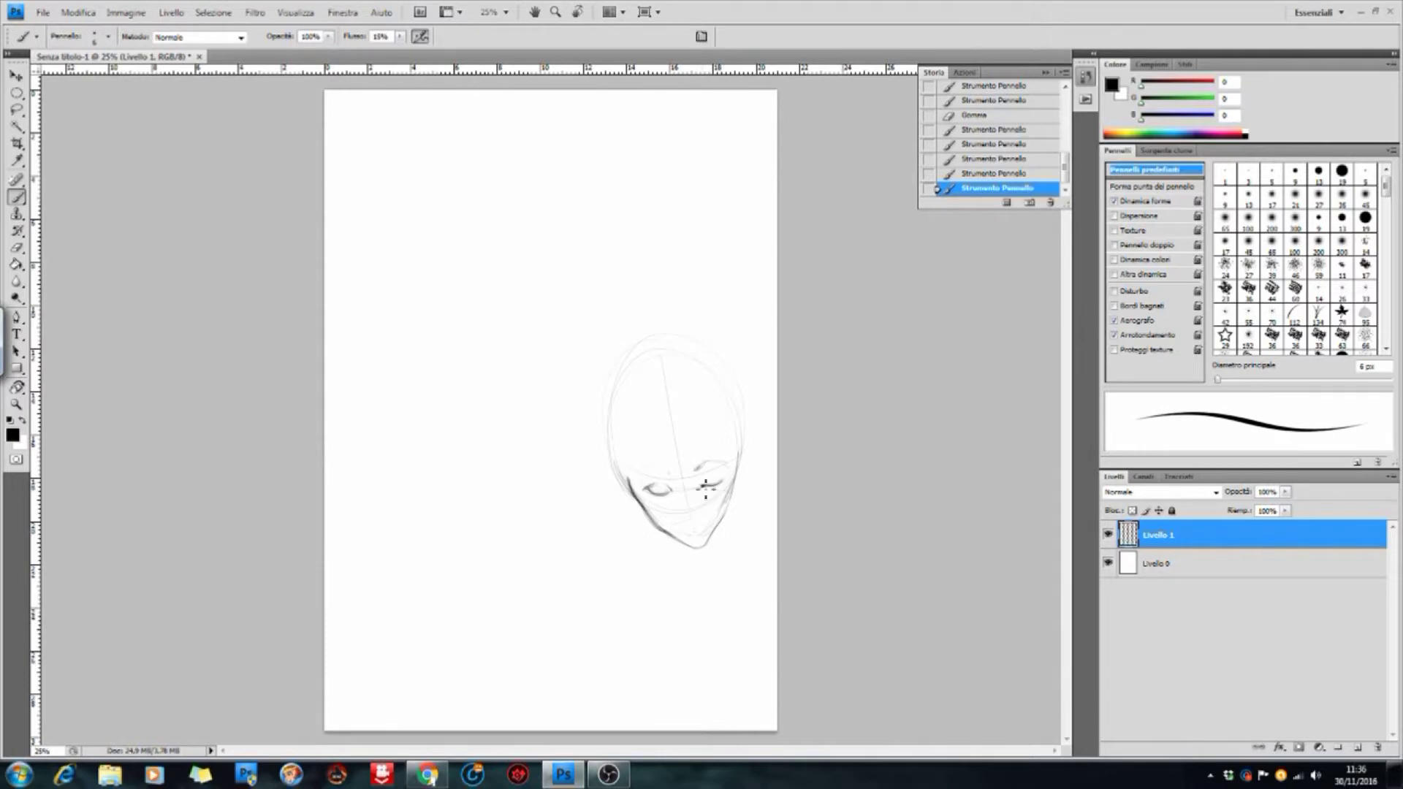
pyautogui.click(680, 490)
pyautogui.click(705, 503)
pyautogui.moveTo(676, 512)
pyautogui.mouseDown()
pyautogui.moveTo(691, 520)
pyautogui.moveTo(701, 490)
pyautogui.mouseUp()
# - Darken the cheek and upper-left head outlines, and erase the construction arcs with a 30 px eraser
pyautogui.moveTo(612, 464)
pyautogui.mouseDown()
pyautogui.moveTo(626, 502)
pyautogui.moveTo(649, 515)
pyautogui.mouseUp()
pyautogui.moveTo(744, 449); pyautogui.dragTo(738, 474)
pyautogui.moveTo(623, 431); pyautogui.dragTo(612, 472)
pyautogui.moveTo(638, 391); pyautogui.dragTo(617, 421)
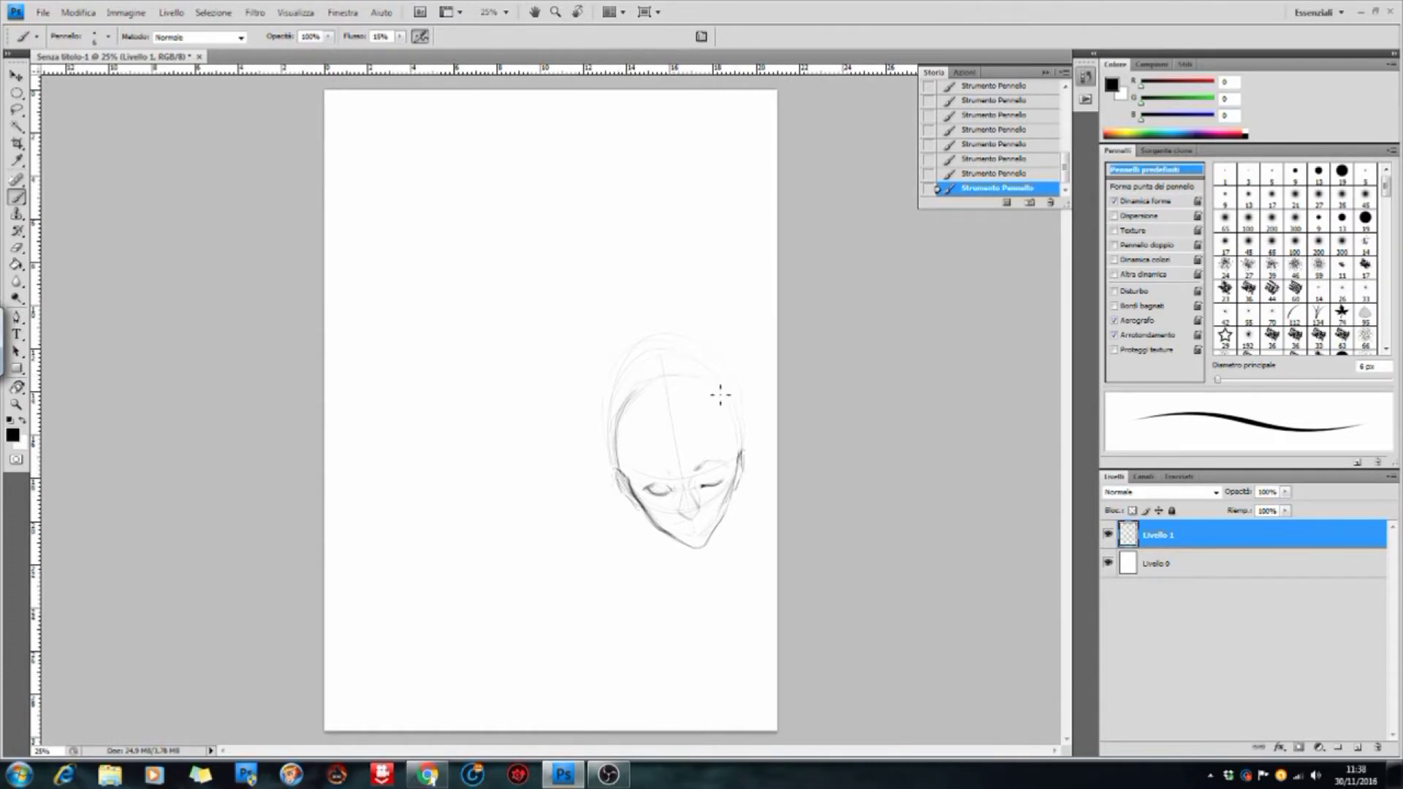
pyautogui.press('e')
pyautogui.moveTo(636, 360); pyautogui.dragTo(714, 366)
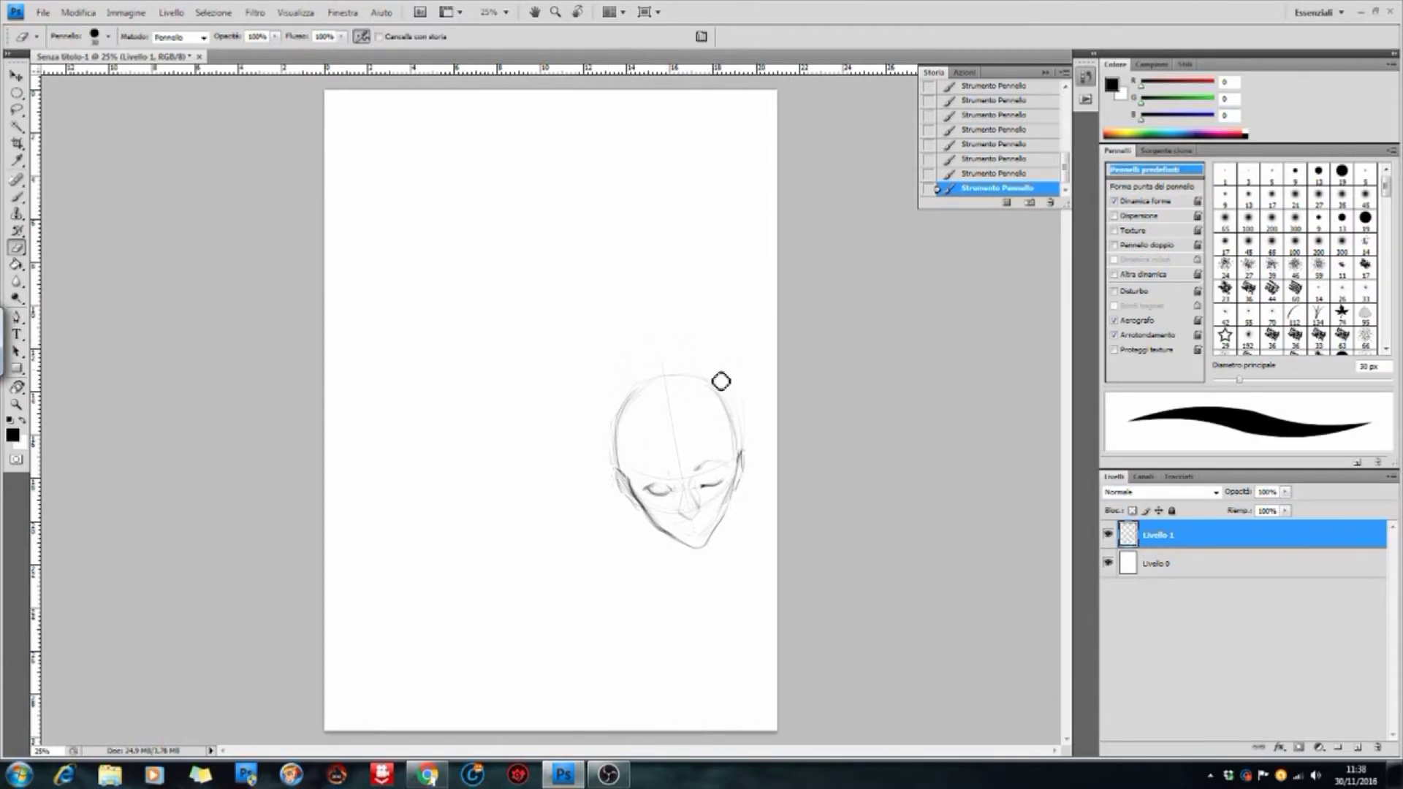
pyautogui.press('b')
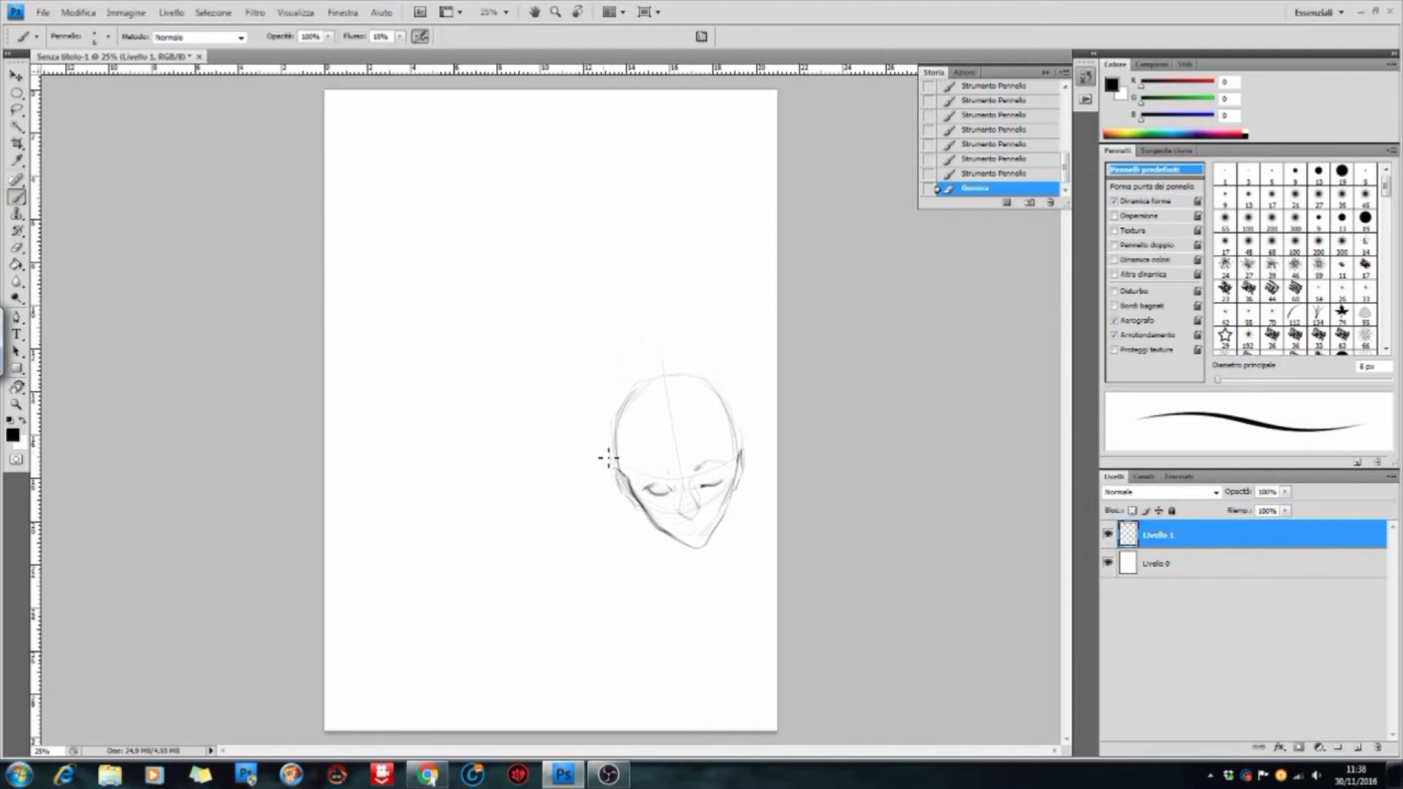
# - Add faint jaw and chin strokes, then sketch the first curves of the raised arm
pyautogui.moveTo(681, 531); pyautogui.dragTo(695, 529)
pyautogui.moveTo(650, 513); pyautogui.dragTo(669, 542)
pyautogui.moveTo(747, 507); pyautogui.dragTo(737, 511)
pyautogui.moveTo(605, 589)
pyautogui.mouseDown()
pyautogui.moveTo(523, 614)
pyautogui.moveTo(538, 629)
pyautogui.mouseUp()
pyautogui.moveTo(508, 578); pyautogui.dragTo(488, 535)
pyautogui.moveTo(457, 596)
pyautogui.mouseDown()
pyautogui.moveTo(457, 521)
pyautogui.moveTo(453, 577)
pyautogui.mouseUp()
pyautogui.moveTo(443, 501)
pyautogui.mouseDown()
pyautogui.moveTo(429, 440)
pyautogui.moveTo(388, 379)
pyautogui.moveTo(423, 349)
pyautogui.mouseUp()
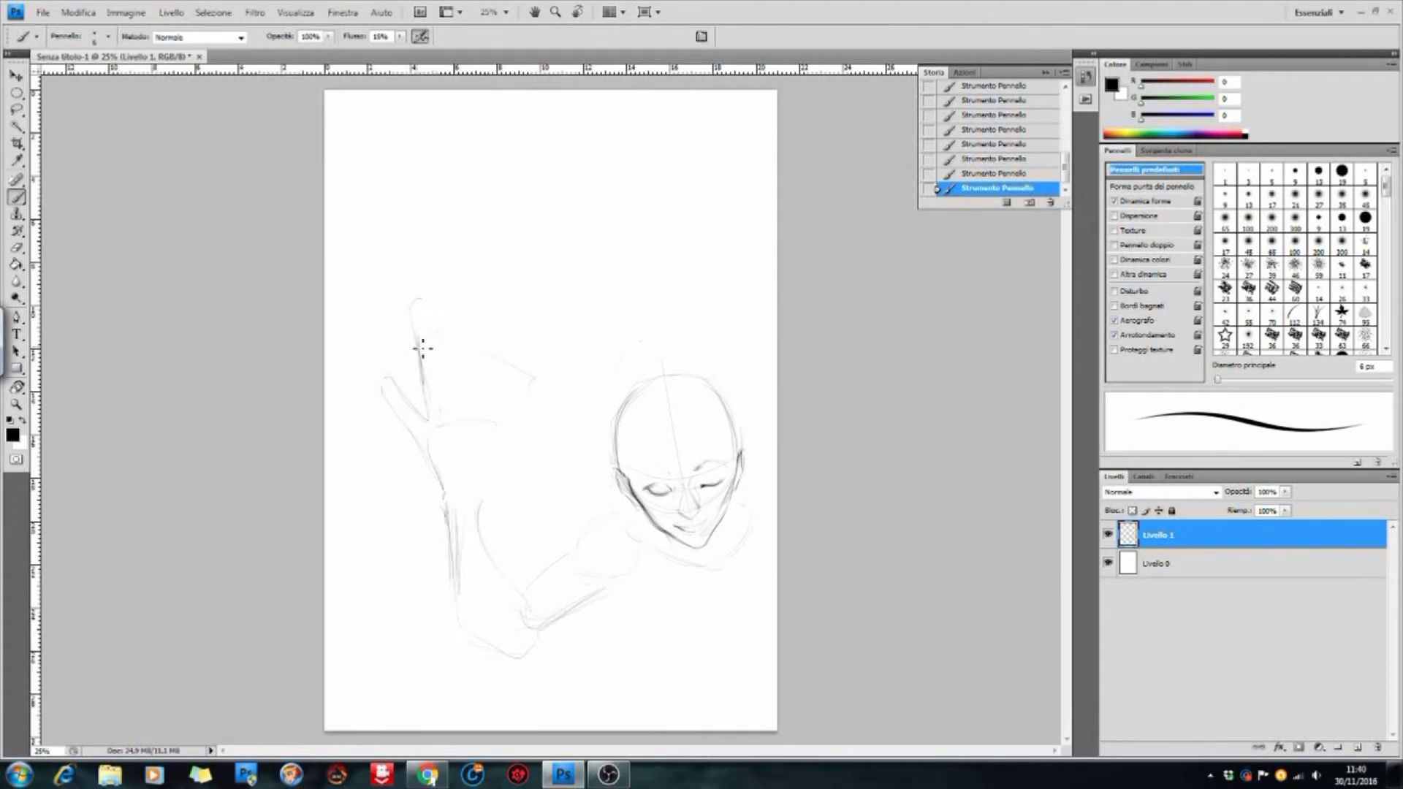
# - Sketch the fingers, palm, wrist and forearm, then enclose the hand in an elliptical selection
pyautogui.moveTo(504, 407); pyautogui.dragTo(523, 368)
pyautogui.moveTo(515, 453); pyautogui.dragTo(561, 472)
pyautogui.moveTo(494, 506); pyautogui.dragTo(539, 627)
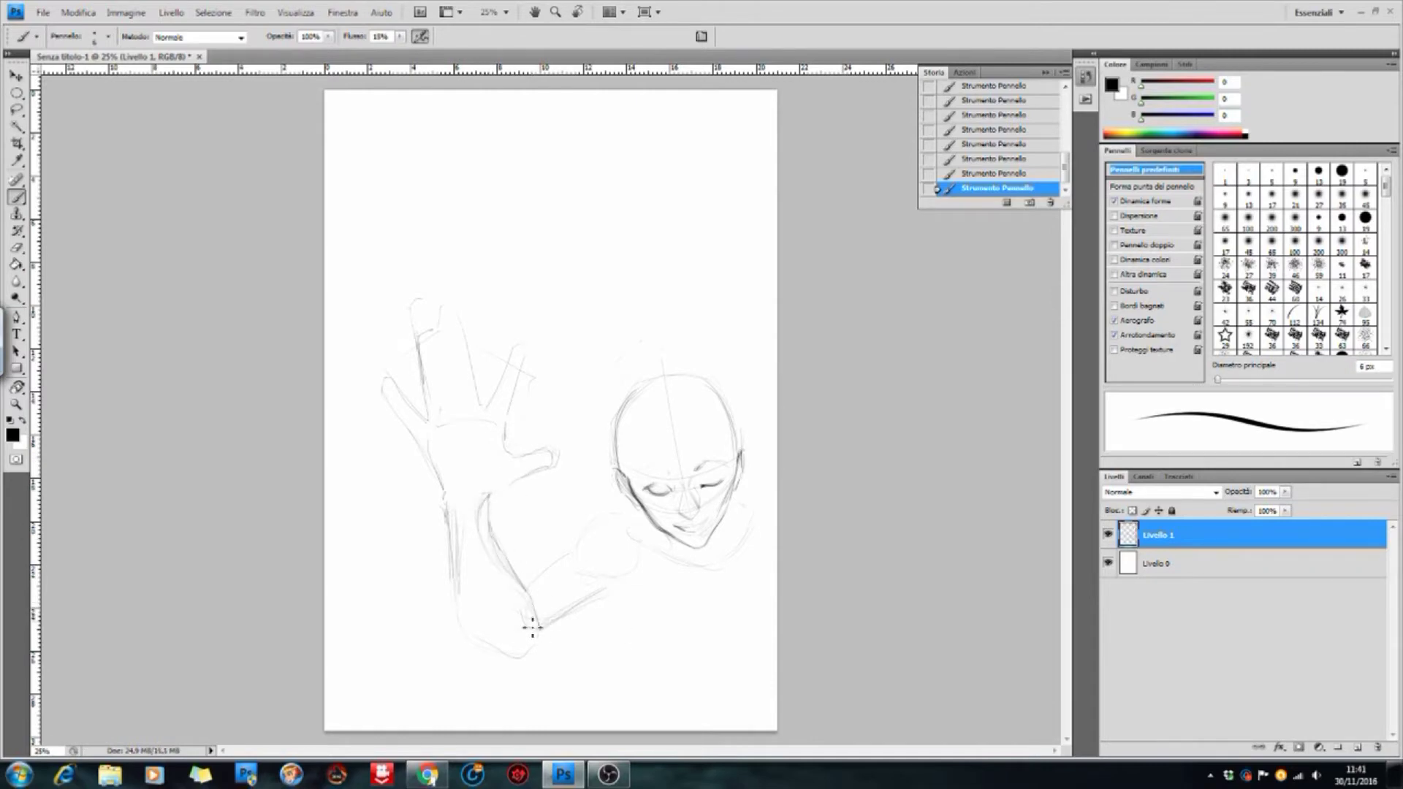
pyautogui.moveTo(431, 458)
pyautogui.mouseDown()
pyautogui.moveTo(455, 579)
pyautogui.moveTo(537, 664)
pyautogui.moveTo(589, 611)
pyautogui.moveTo(585, 550)
pyautogui.moveTo(621, 518)
pyautogui.mouseUp()
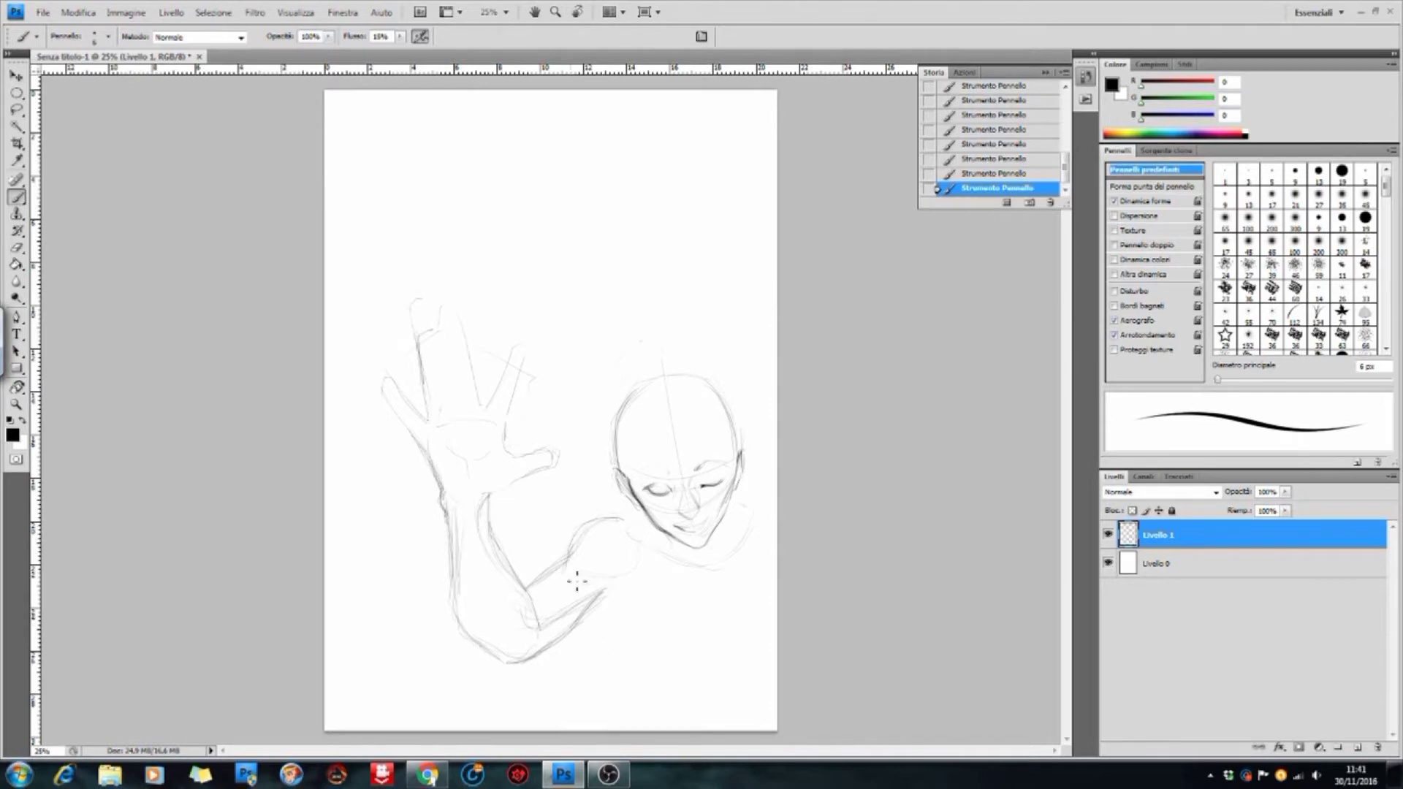
pyautogui.moveTo(523, 663)
pyautogui.mouseDown()
pyautogui.moveTo(583, 620)
pyautogui.moveTo(523, 665)
pyautogui.moveTo(448, 542)
pyautogui.moveTo(475, 645)
pyautogui.moveTo(532, 658)
pyautogui.moveTo(491, 661)
pyautogui.moveTo(480, 643)
pyautogui.mouseUp()
pyautogui.press('e')
pyautogui.press('b')
pyautogui.moveTo(450, 515); pyautogui.dragTo(454, 544)
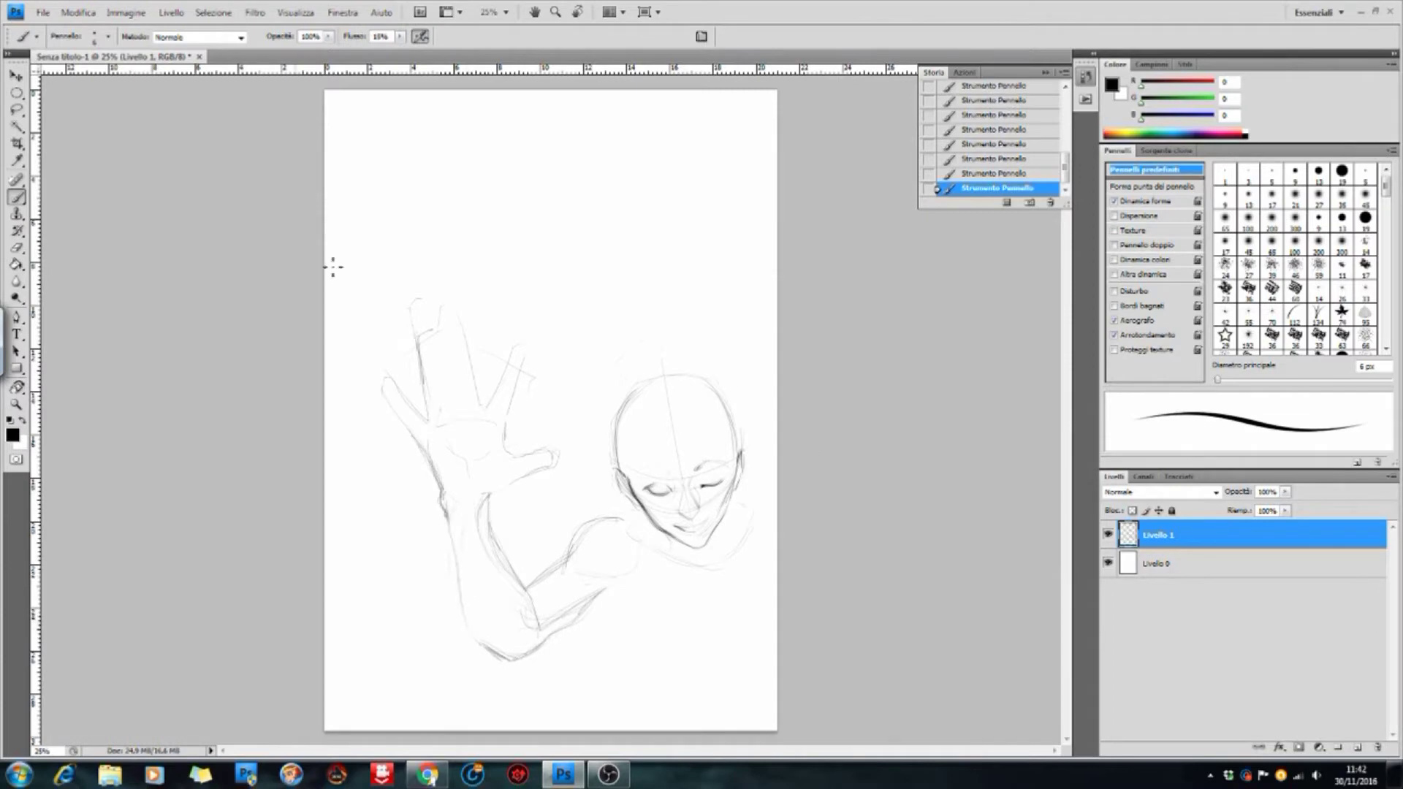
pyautogui.press('m')
pyautogui.moveTo(578, 626); pyautogui.dragTo(369, 269)
# - Add the elbow to the selection, then move and rotate the hand and arm
pyautogui.moveTo(569, 494); pyautogui.dragTo(643, 566)
pyautogui.moveTo(544, 559); pyautogui.dragTo(623, 630)
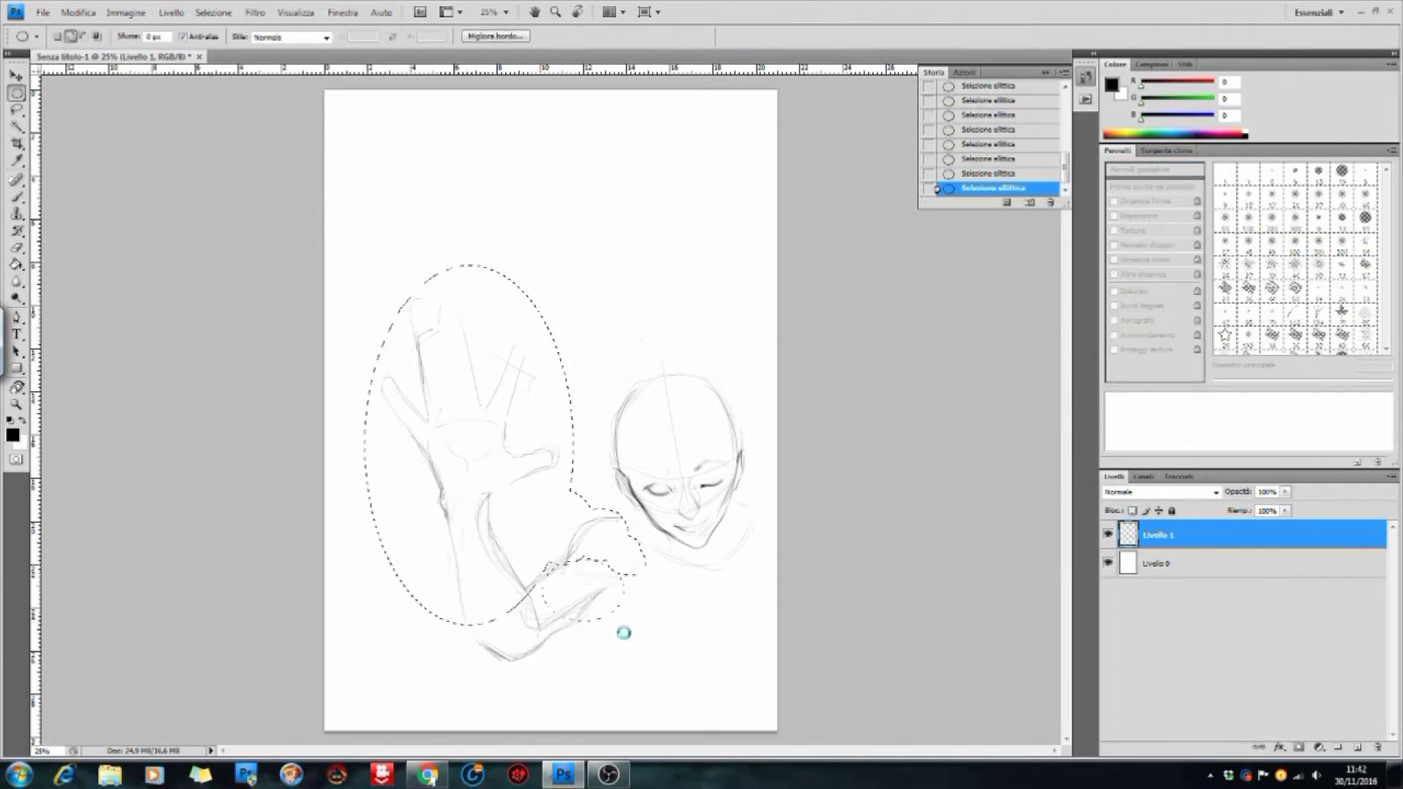
pyautogui.press('v')
pyautogui.moveTo(470, 662); pyautogui.dragTo(552, 611)
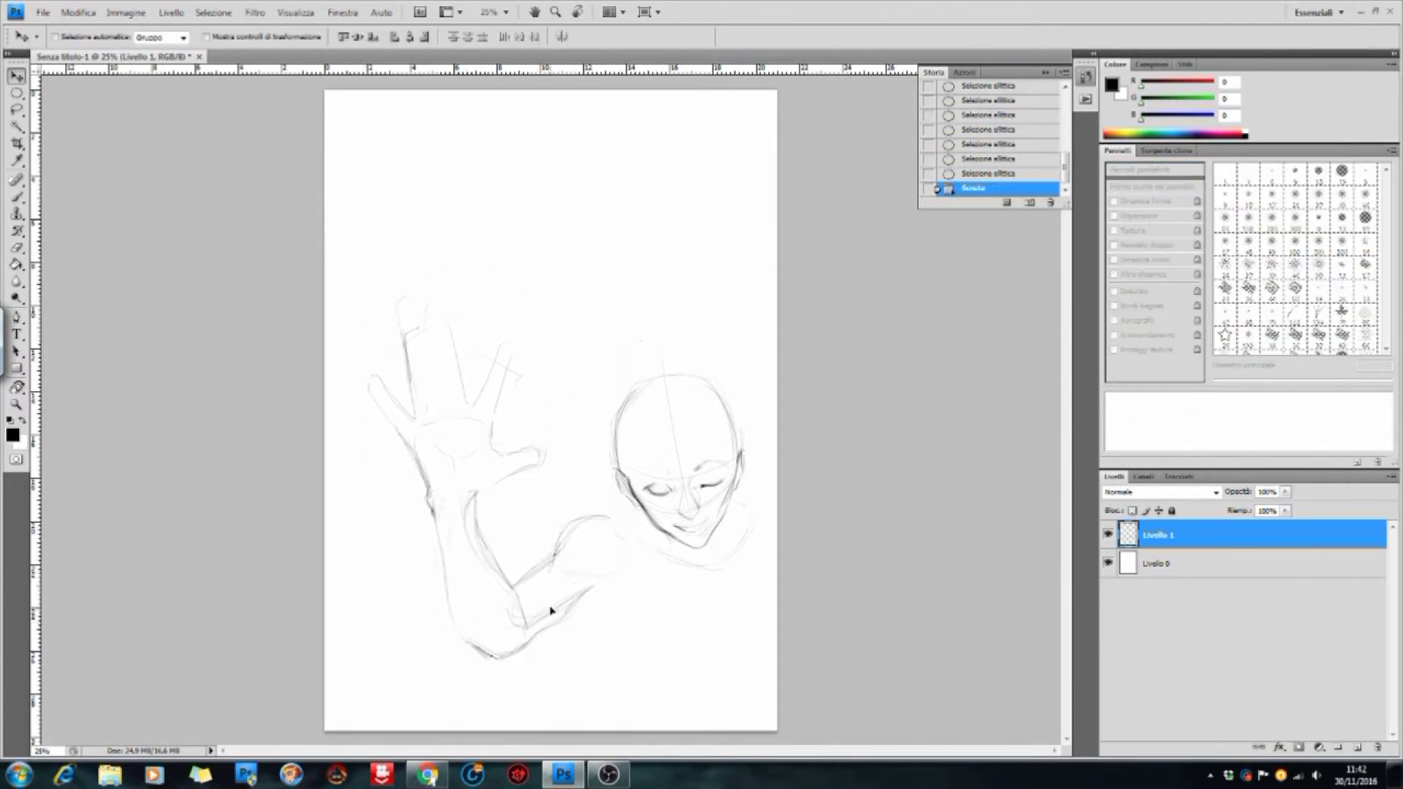
pyautogui.hotkey('ctrl', 't')
pyautogui.moveTo(550, 588); pyautogui.dragTo(564, 667)
pyautogui.press('Return')
pyautogui.hotkey('ctrl', 'd')
# - Sketch the shoulder lines and a curve below the forearm
pyautogui.press('b')
pyautogui.moveTo(573, 536); pyautogui.dragTo(640, 513)
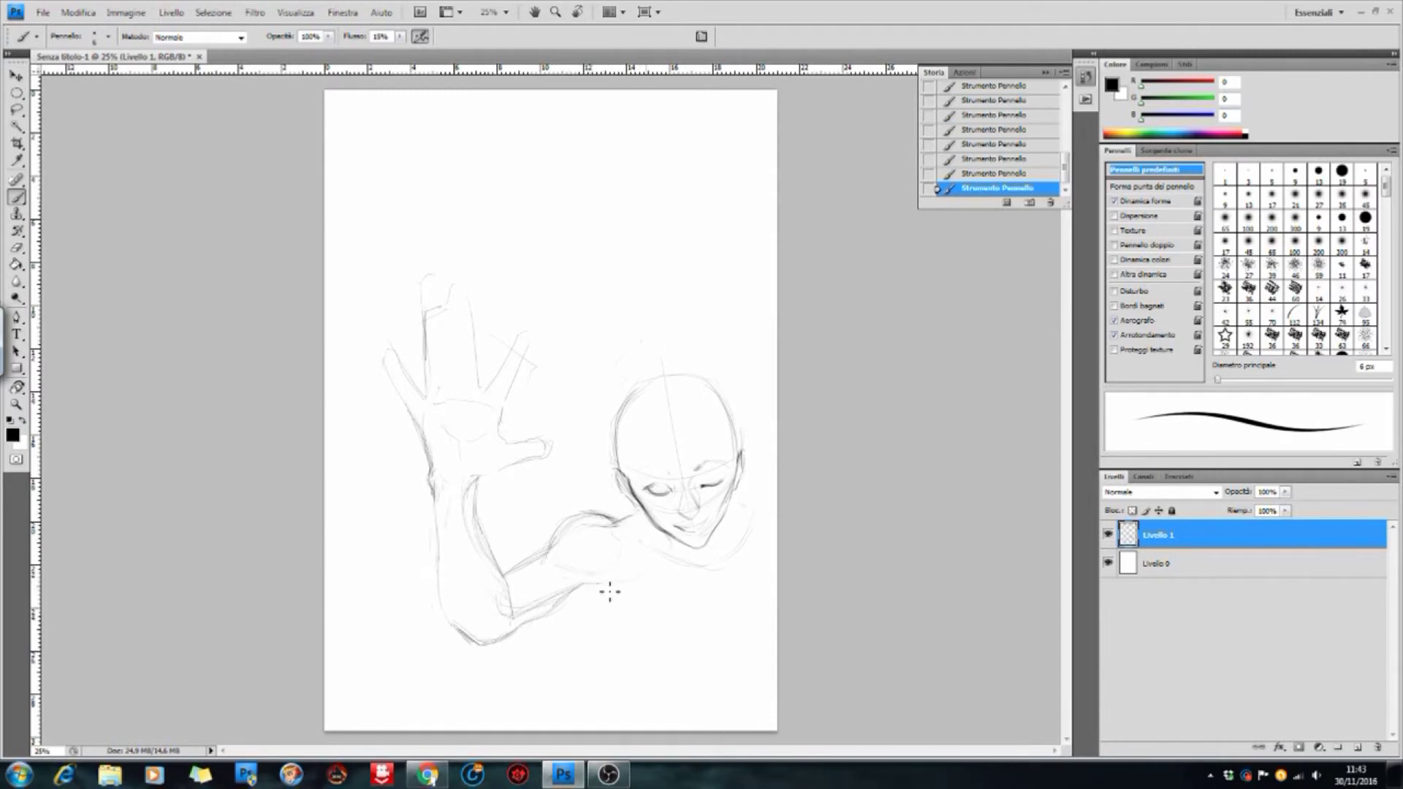
pyautogui.moveTo(588, 592); pyautogui.dragTo(714, 619)
# - Move and rotate the whole sketch, then tilt the canvas view about 30 degrees
pyautogui.press('v')
pyautogui.moveTo(581, 527); pyautogui.dragTo(557, 494)
pyautogui.hotkey('ctrl', 't')
pyautogui.moveTo(731, 657); pyautogui.dragTo(636, 716)
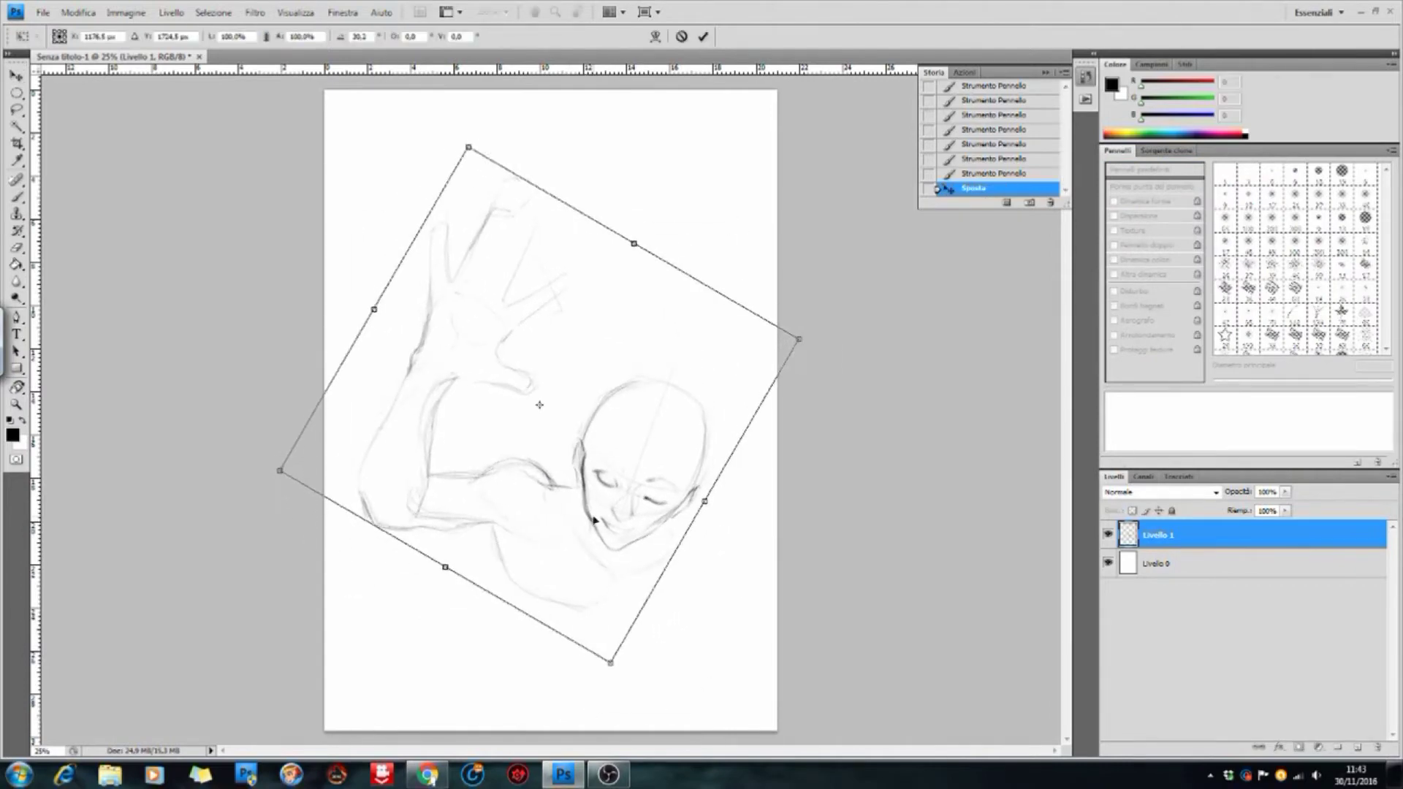
pyautogui.press('Return')
pyautogui.press('r')
pyautogui.moveTo(598, 561); pyautogui.dragTo(720, 511)
# - Sketch the right shoulder, upper arm and both sides of the torso
pyautogui.press('b')
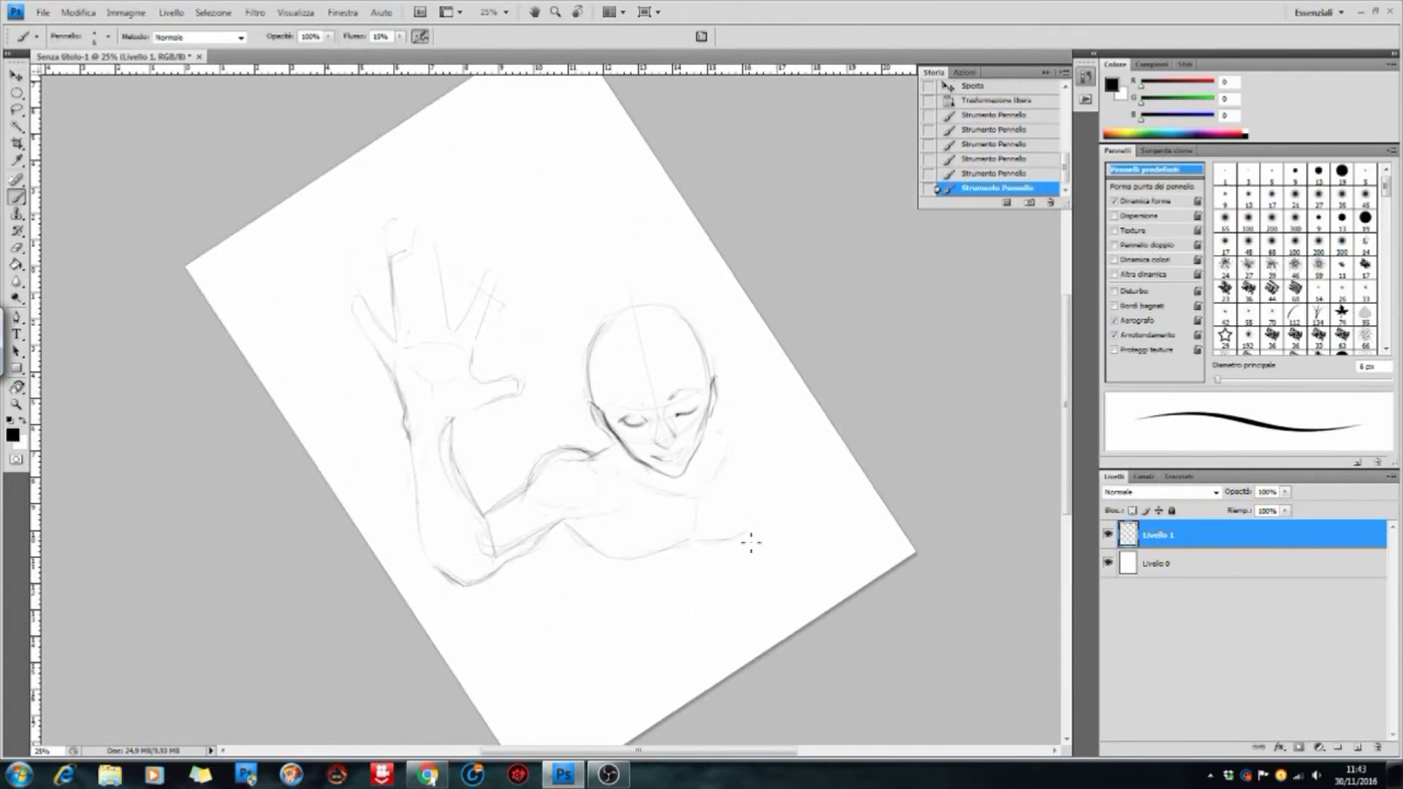
pyautogui.moveTo(776, 438); pyautogui.dragTo(785, 466)
pyautogui.moveTo(713, 433); pyautogui.dragTo(777, 439)
pyautogui.moveTo(568, 525)
pyautogui.mouseDown()
pyautogui.moveTo(617, 588)
pyautogui.moveTo(630, 583)
pyautogui.moveTo(568, 528)
pyautogui.mouseUp()
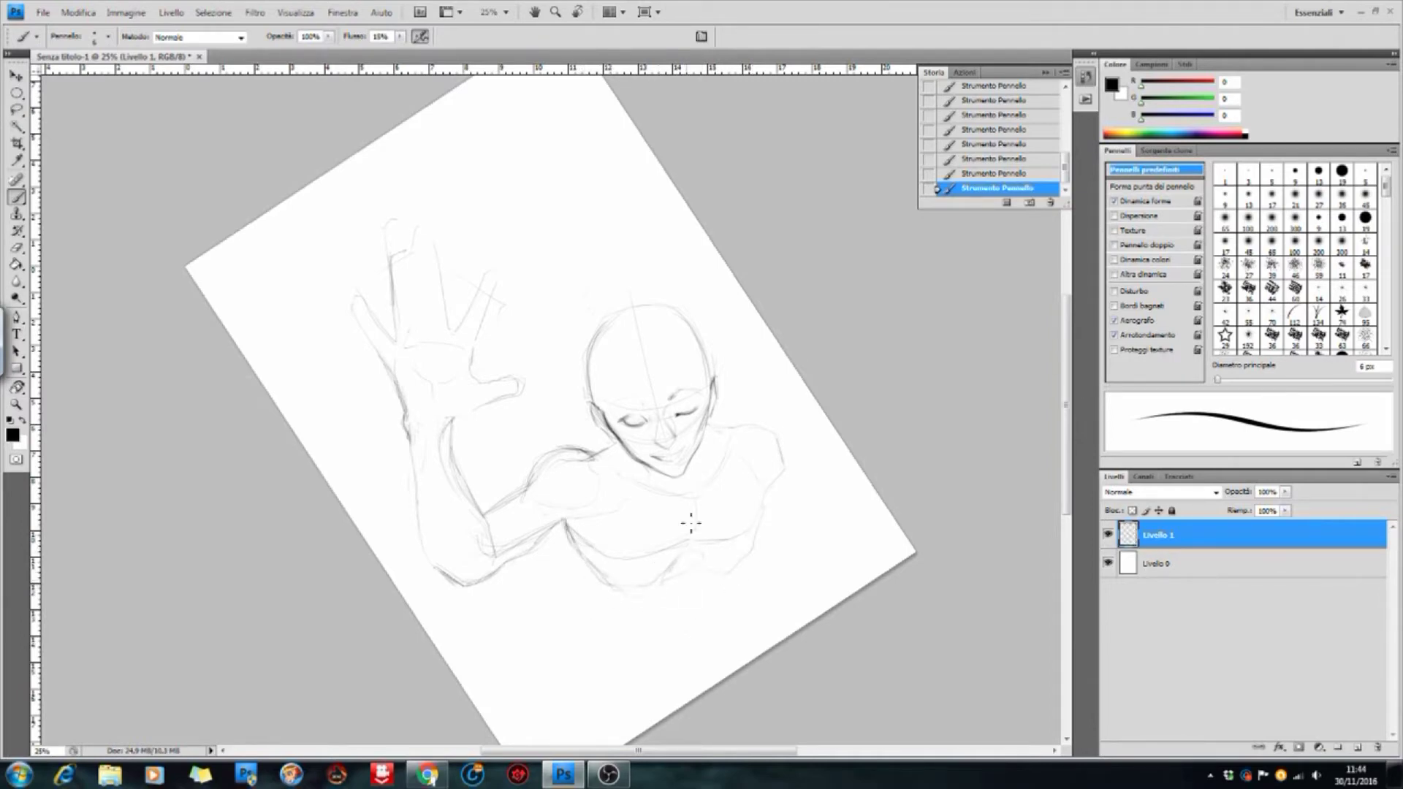
pyautogui.moveTo(702, 658); pyautogui.dragTo(661, 587)
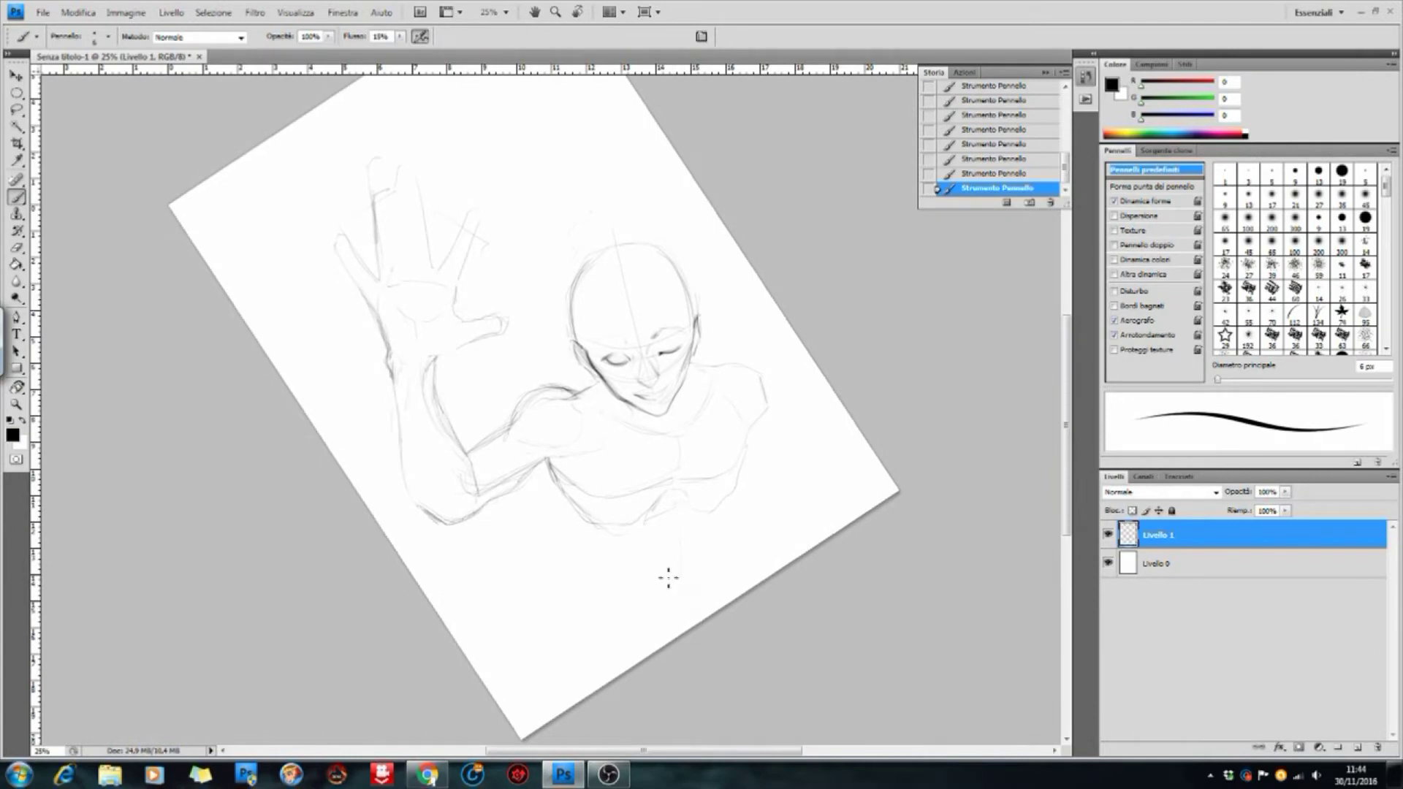
pyautogui.moveTo(720, 548); pyautogui.dragTo(688, 621)
pyautogui.moveTo(583, 578); pyautogui.dragTo(610, 679)
pyautogui.moveTo(728, 573); pyautogui.dragTo(726, 604)
pyautogui.moveTo(749, 448); pyautogui.dragTo(775, 492)
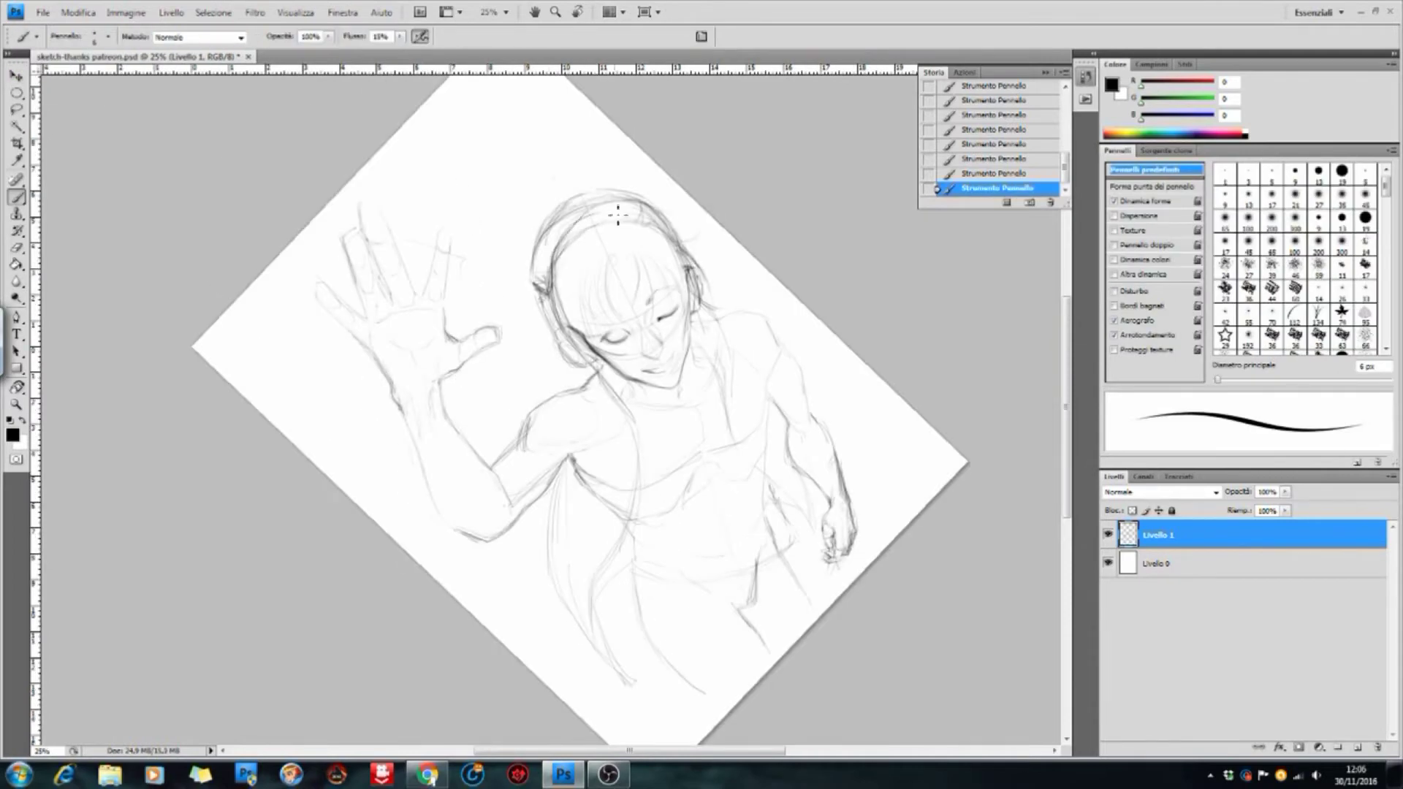
# - Draw the headphone band, the neck and shoulder line, and the top of the hair
pyautogui.moveTo(605, 214)
pyautogui.mouseDown()
pyautogui.moveTo(642, 204)
pyautogui.moveTo(681, 251)
pyautogui.moveTo(722, 386)
pyautogui.mouseUp()
pyautogui.moveTo(716, 325); pyautogui.dragTo(722, 400)
pyautogui.moveTo(712, 297); pyautogui.dragTo(715, 309)
pyautogui.moveTo(649, 197)
pyautogui.mouseDown()
pyautogui.moveTo(617, 185)
pyautogui.moveTo(544, 206)
pyautogui.moveTo(524, 267)
pyautogui.moveTo(563, 366)
pyautogui.mouseUp()
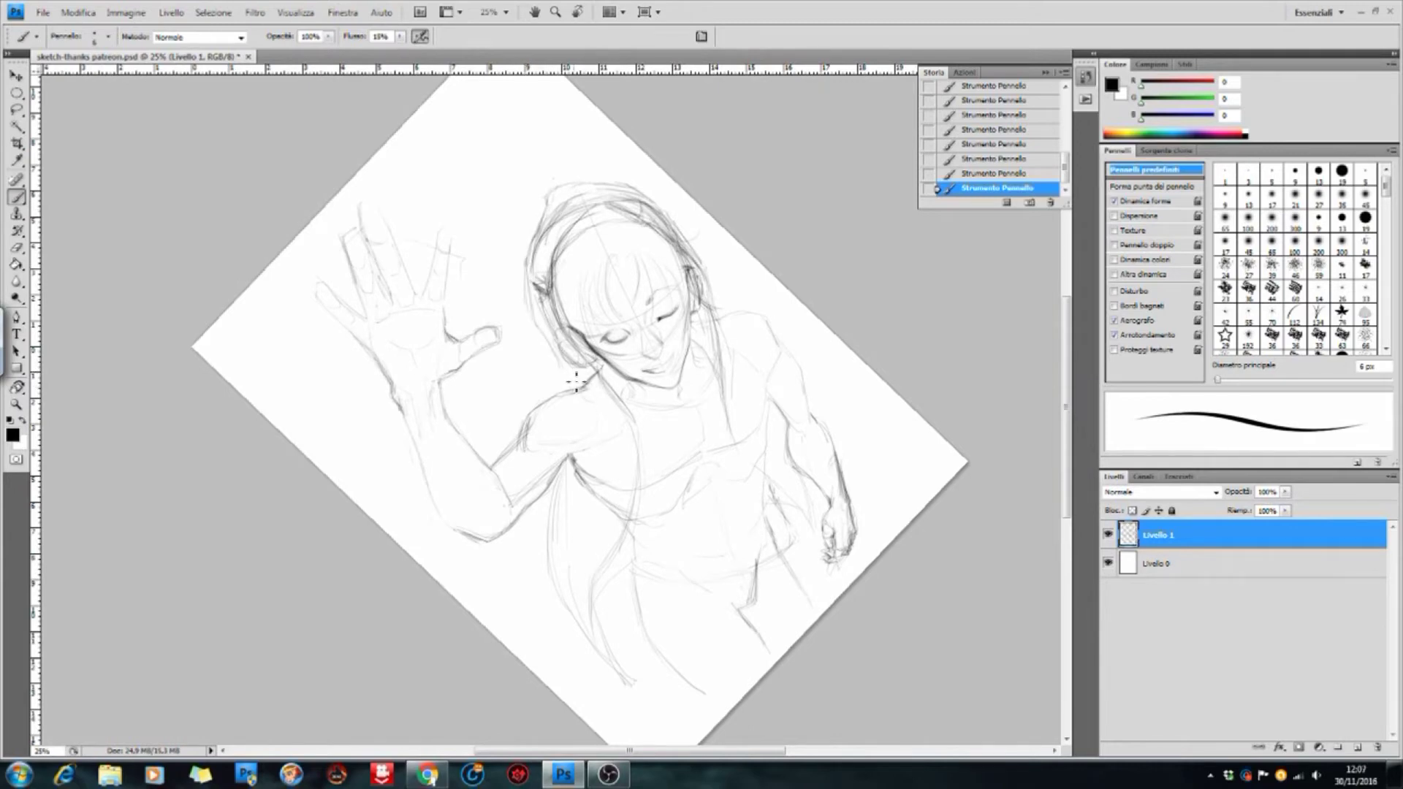
# - Add strokes at the collar and neck, and reinforce the wrist and forearm edges
pyautogui.moveTo(637, 432); pyautogui.dragTo(623, 417)
pyautogui.moveTo(738, 394)
pyautogui.mouseDown()
pyautogui.moveTo(753, 378)
pyautogui.moveTo(739, 344)
pyautogui.mouseUp()
pyautogui.press('e')
pyautogui.press('b')
pyautogui.moveTo(401, 405); pyautogui.dragTo(449, 400)
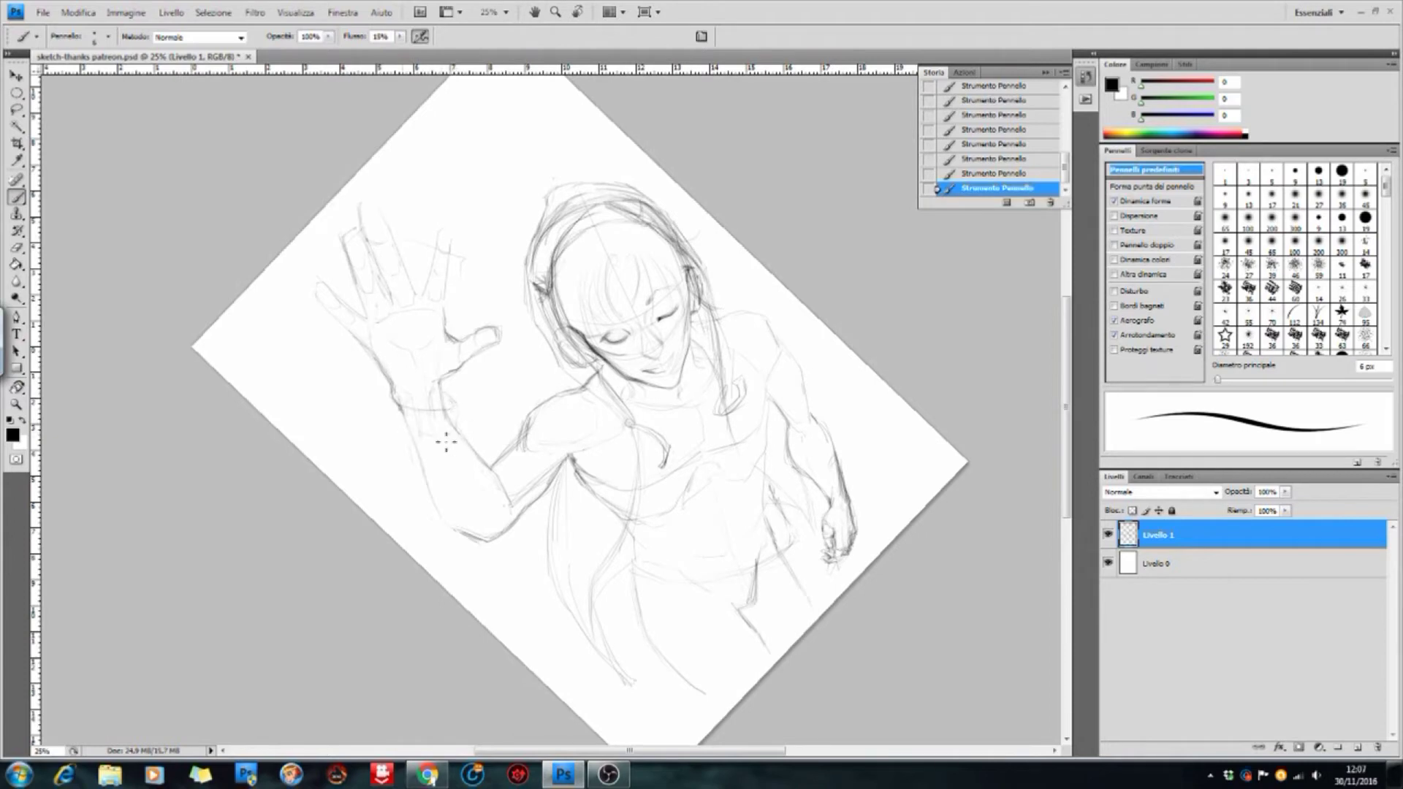
pyautogui.moveTo(438, 437); pyautogui.dragTo(407, 430)
pyautogui.moveTo(495, 473); pyautogui.dragTo(515, 500)
pyautogui.moveTo(409, 424)
pyautogui.mouseDown()
pyautogui.moveTo(448, 528)
pyautogui.moveTo(485, 541)
pyautogui.moveTo(544, 433)
pyautogui.moveTo(539, 372)
pyautogui.mouseUp()
# - Undo the last stroke and turn the canvas view so the hand points upper right
pyautogui.hotkey('ctrl', 'z')
pyautogui.press('r')
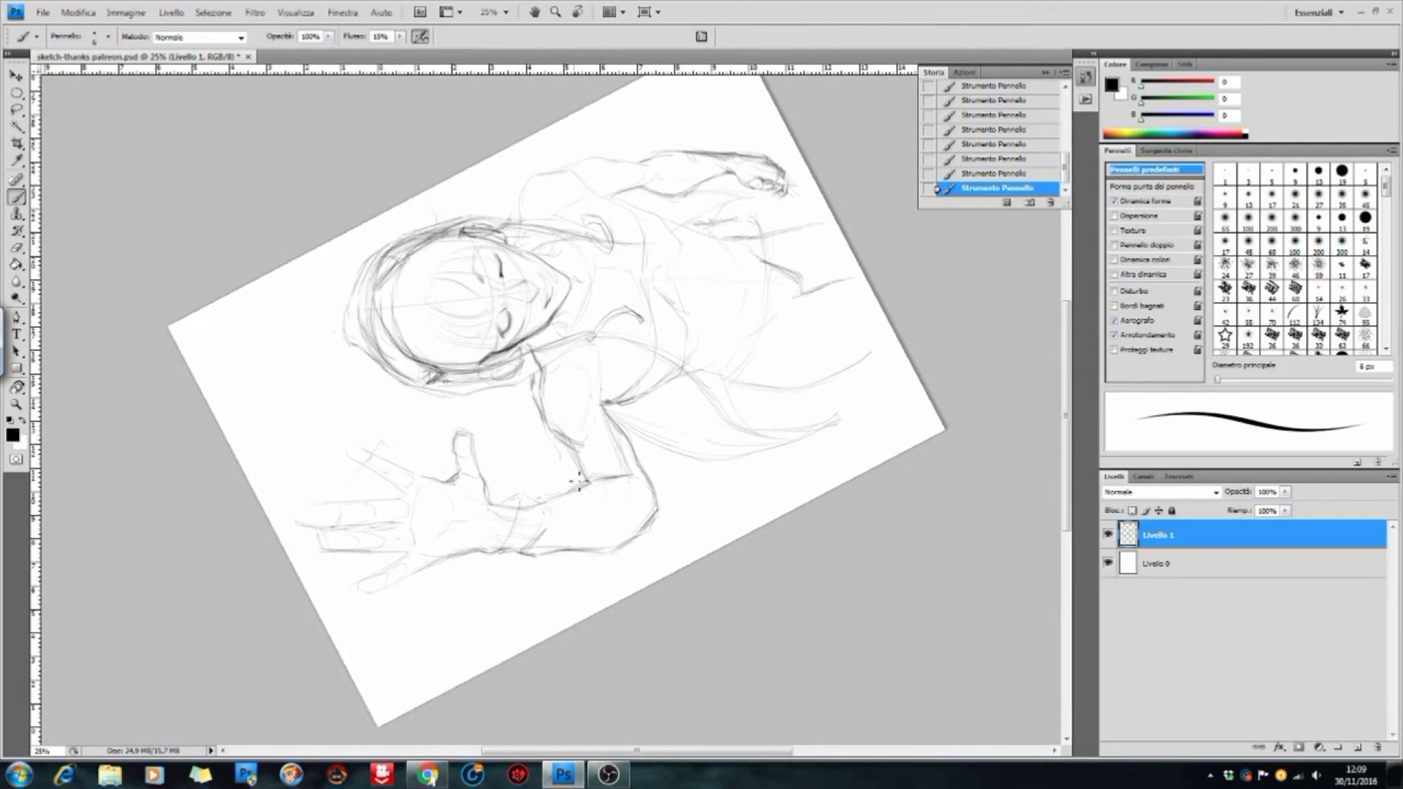
pyautogui.moveTo(598, 476); pyautogui.dragTo(579, 482)
pyautogui.moveTo(600, 439)
pyautogui.mouseDown()
pyautogui.moveTo(553, 471)
pyautogui.moveTo(545, 439)
pyautogui.moveTo(548, 466)
pyautogui.mouseUp()
pyautogui.moveTo(558, 399)
pyautogui.mouseDown()
pyautogui.moveTo(543, 375)
pyautogui.moveTo(576, 408)
pyautogui.moveTo(581, 440)
pyautogui.moveTo(559, 398)
pyautogui.mouseUp()
# - Erase and undo a stray stroke, then tilt the canvas view about 40° clockwise
pyautogui.press('e')
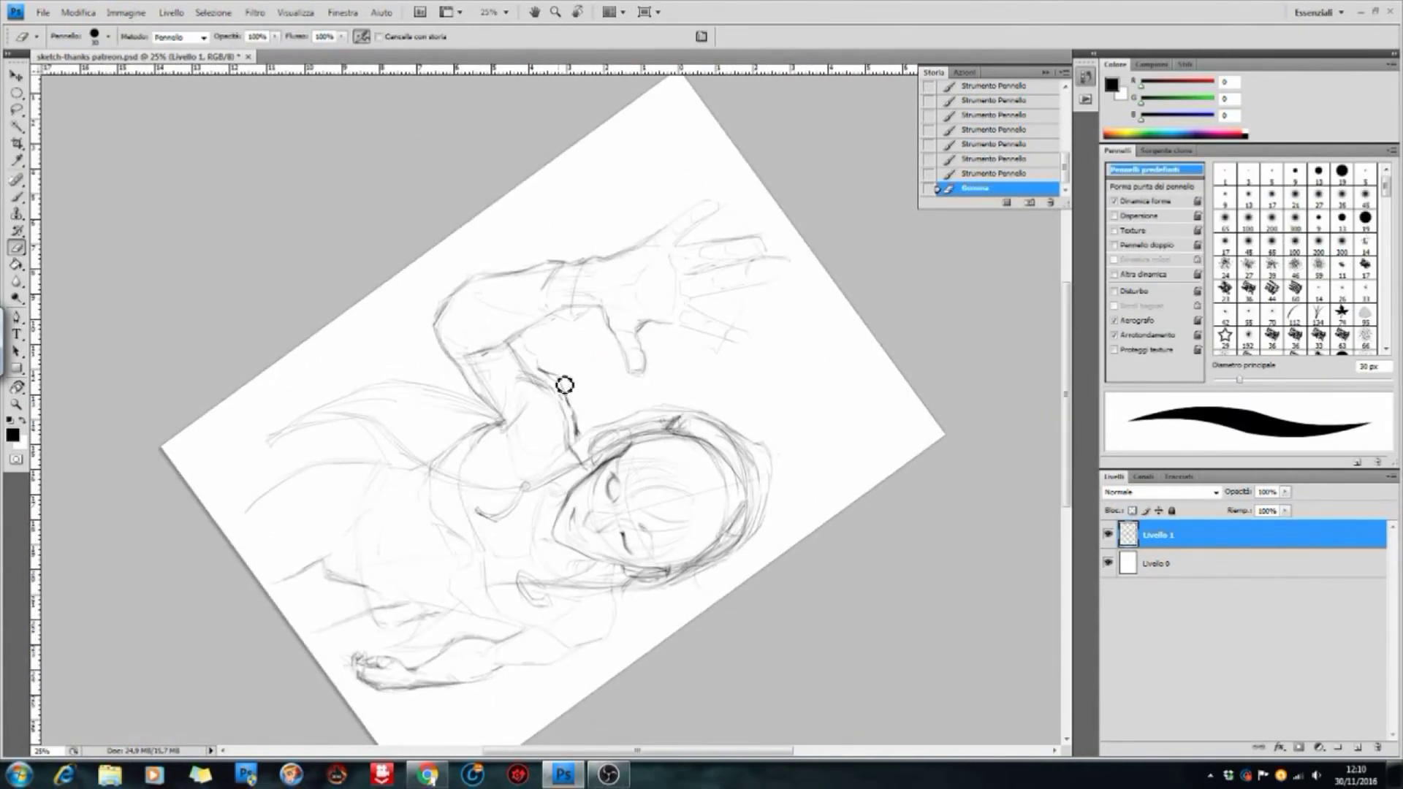
pyautogui.press('b')
pyautogui.moveTo(551, 288); pyautogui.dragTo(770, 336)
pyautogui.moveTo(551, 394); pyautogui.dragTo(643, 314)
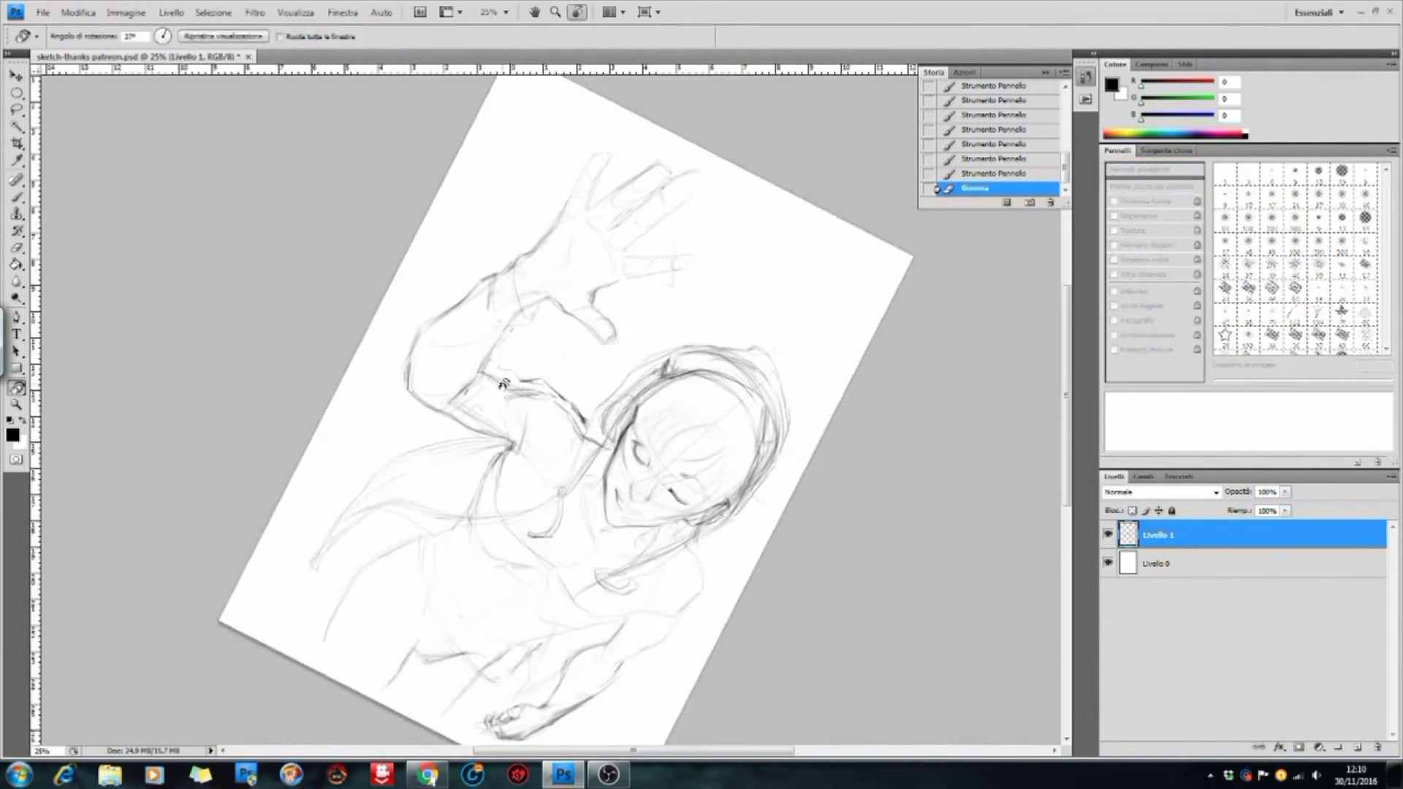
pyautogui.hotkey('ctrl', 'z')
pyautogui.press('r')
pyautogui.moveTo(845, 598); pyautogui.dragTo(745, 438)
pyautogui.press('b')
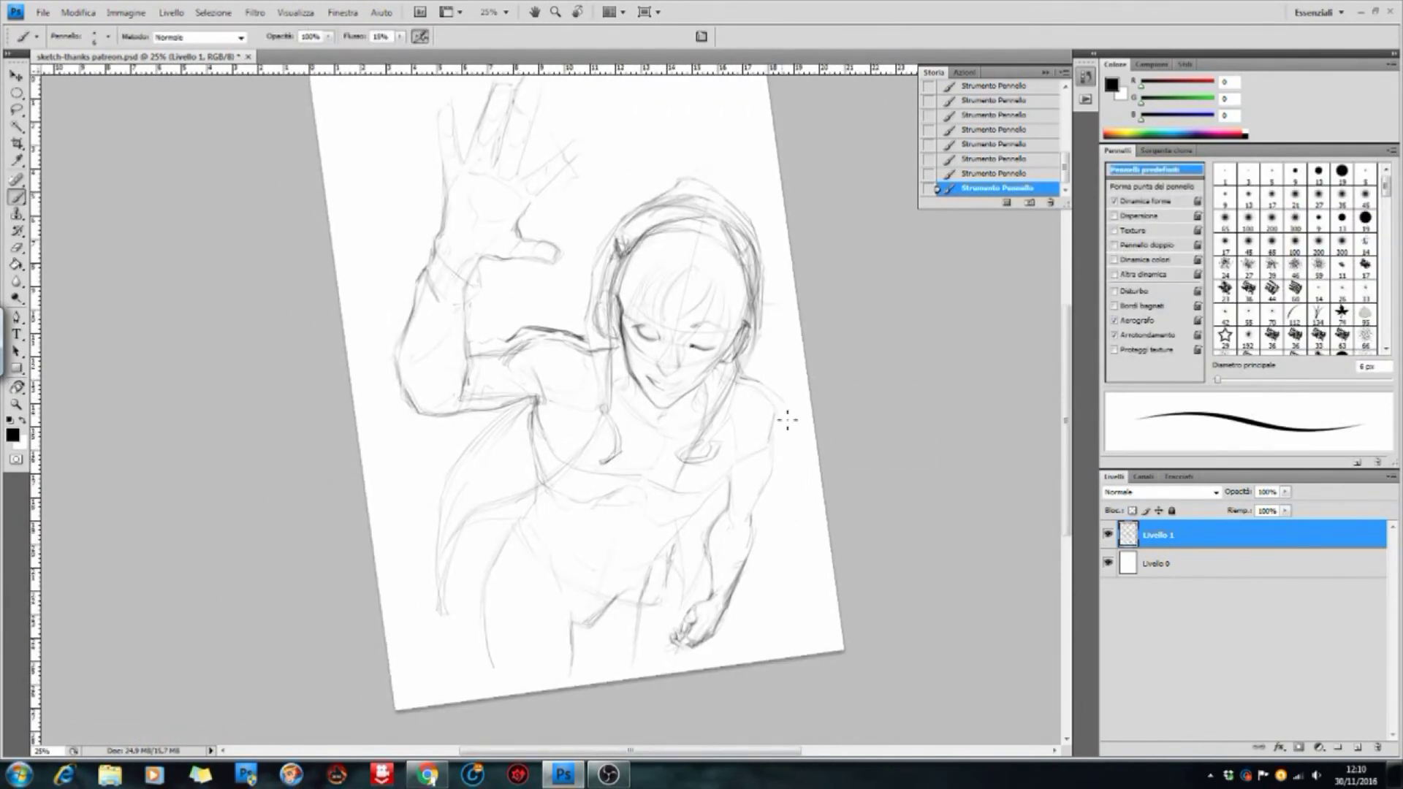
pyautogui.moveTo(820, 511); pyautogui.dragTo(749, 302)
# - Draw a wristband on the lowered arm and firm up its forearm and upper-arm lines
pyautogui.moveTo(786, 490)
pyautogui.mouseDown()
pyautogui.moveTo(810, 482)
pyautogui.moveTo(807, 469)
pyautogui.mouseUp()
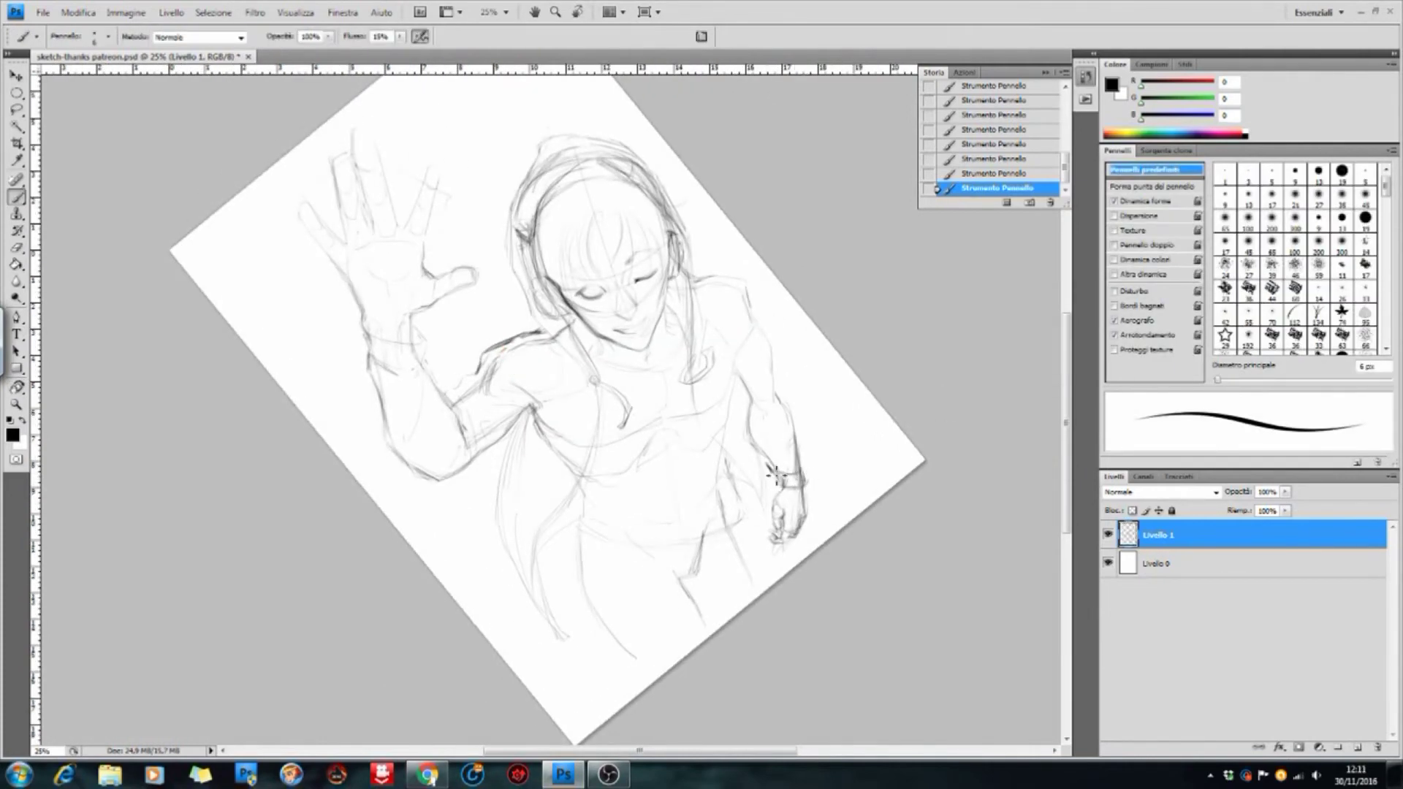
pyautogui.moveTo(752, 436); pyautogui.dragTo(761, 462)
pyautogui.moveTo(734, 371); pyautogui.dragTo(738, 390)
pyautogui.moveTo(810, 479); pyautogui.dragTo(788, 395)
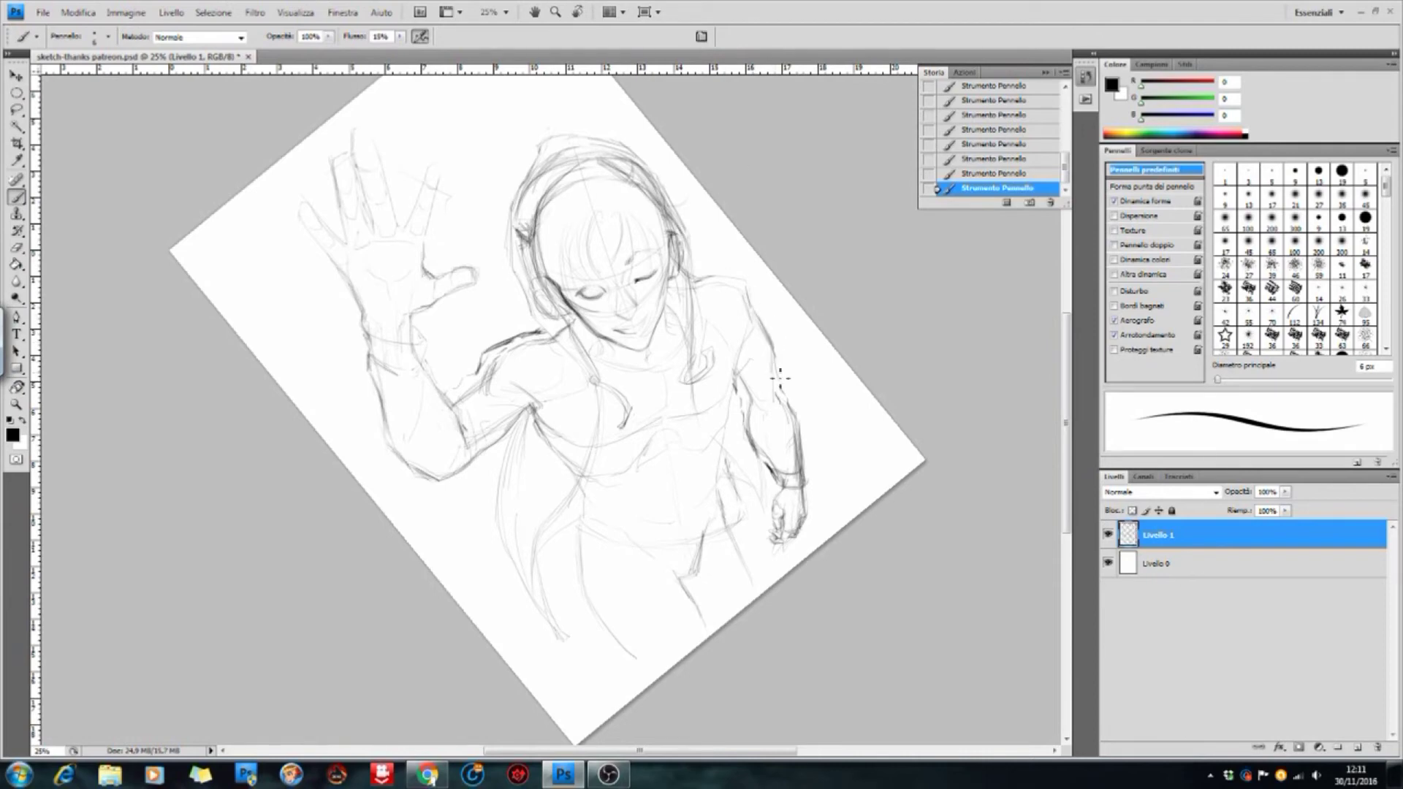
pyautogui.press('e')
pyautogui.moveTo(780, 362); pyautogui.dragTo(767, 333)
pyautogui.moveTo(789, 402); pyautogui.dragTo(800, 462)
pyautogui.moveTo(760, 338); pyautogui.dragTo(760, 360)
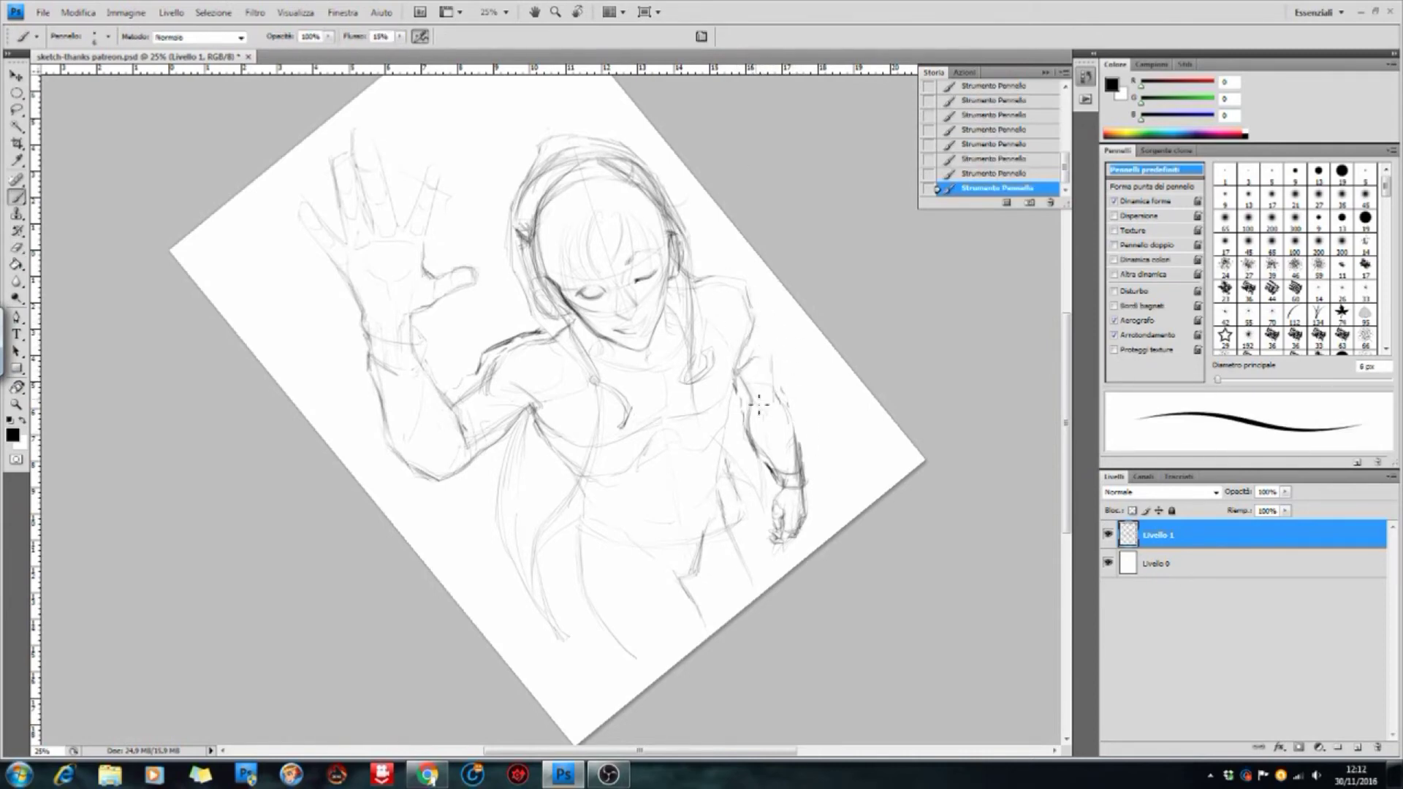
pyautogui.moveTo(797, 409)
pyautogui.mouseDown()
pyautogui.moveTo(763, 329)
pyautogui.moveTo(763, 340)
pyautogui.mouseUp()
pyautogui.moveTo(765, 464)
pyautogui.mouseDown()
pyautogui.moveTo(760, 532)
pyautogui.moveTo(756, 497)
pyautogui.mouseUp()
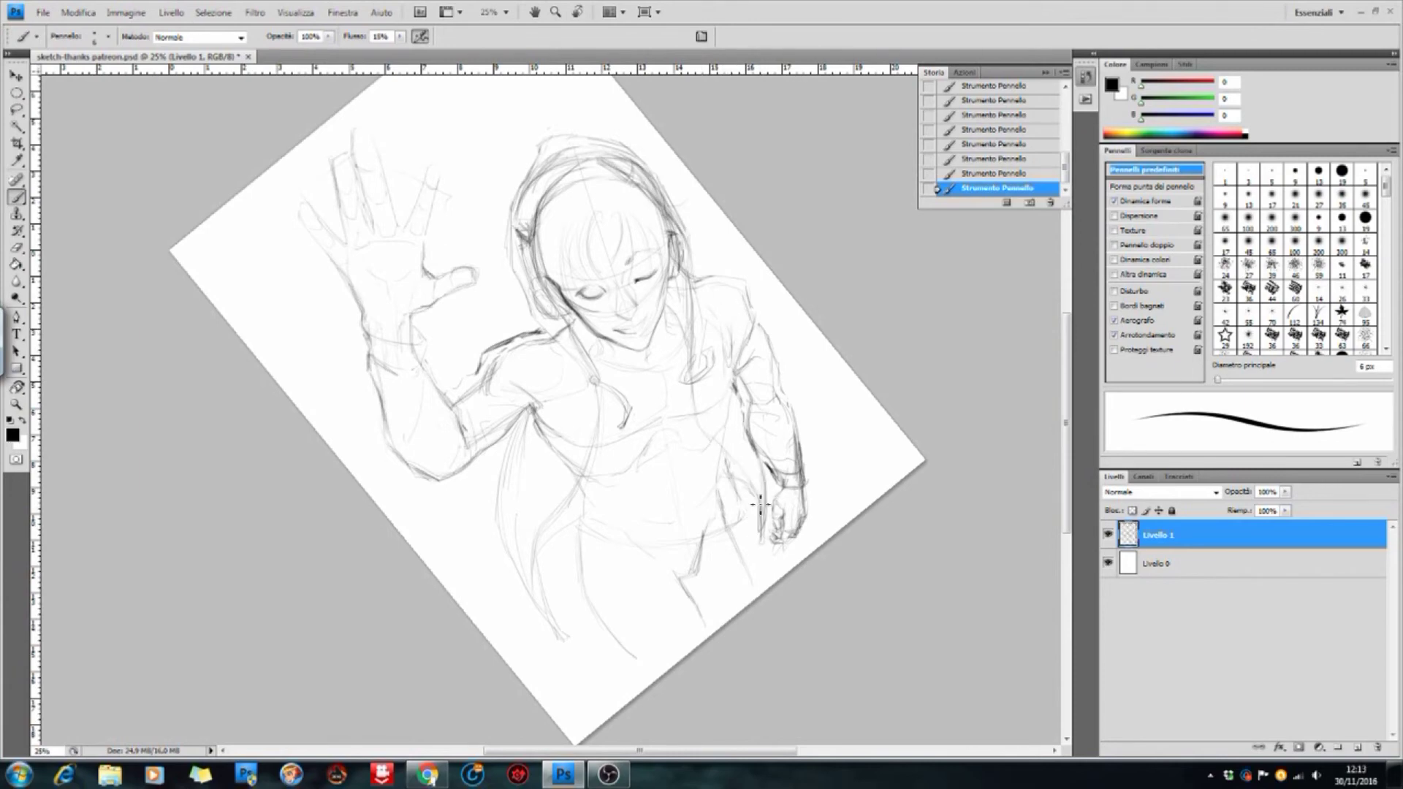
# - Redraw the side of the torso, erase stray strokes, and turn the view back upright
pyautogui.moveTo(518, 428); pyautogui.dragTo(502, 544)
pyautogui.moveTo(504, 482)
pyautogui.mouseDown()
pyautogui.moveTo(506, 563)
pyautogui.moveTo(557, 636)
pyautogui.moveTo(538, 589)
pyautogui.moveTo(542, 526)
pyautogui.moveTo(593, 490)
pyautogui.moveTo(533, 583)
pyautogui.mouseUp()
pyautogui.press('e')
pyautogui.moveTo(559, 511)
pyautogui.mouseDown()
pyautogui.moveTo(573, 539)
pyautogui.moveTo(577, 512)
pyautogui.mouseUp()
pyautogui.moveTo(576, 526); pyautogui.dragTo(581, 497)
pyautogui.moveTo(577, 518); pyautogui.dragTo(580, 502)
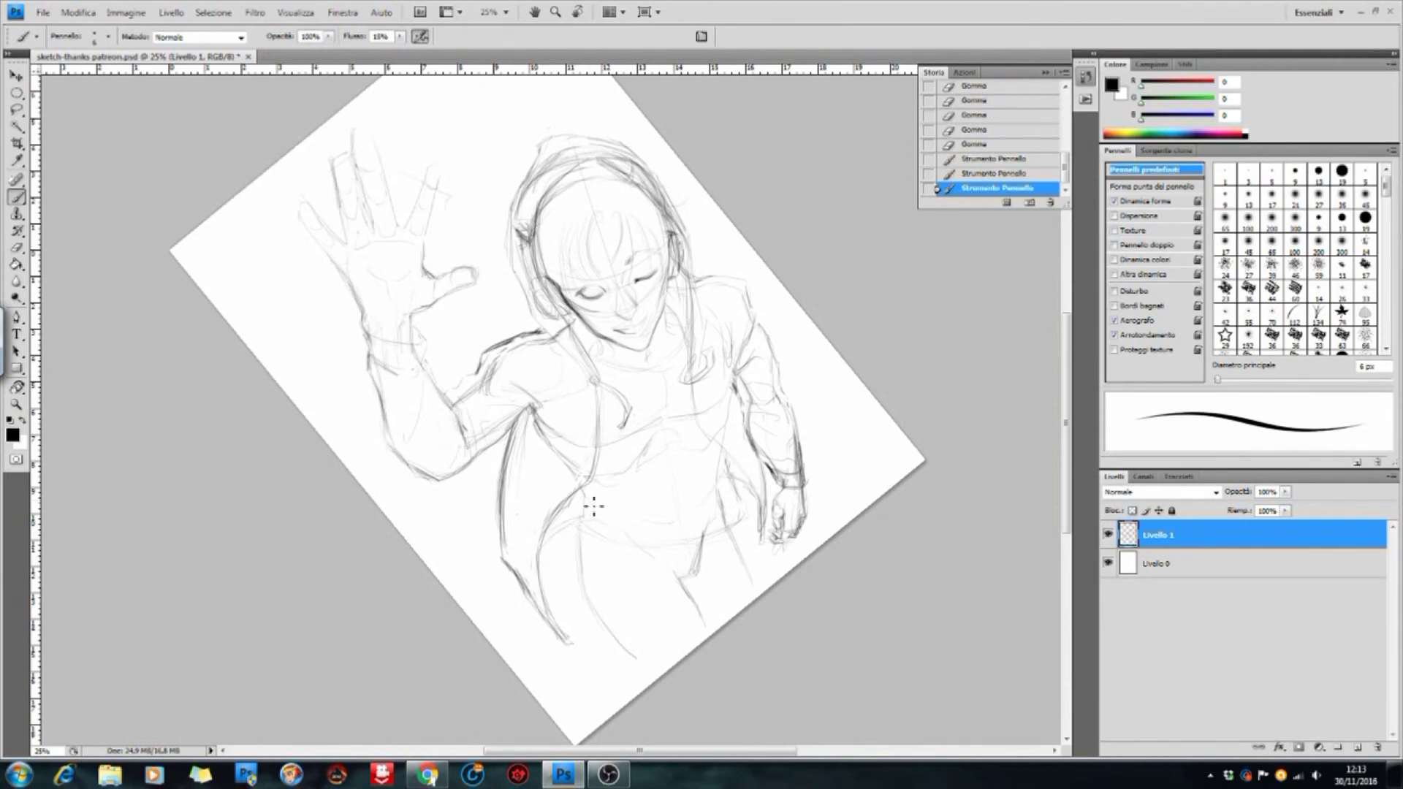
pyautogui.press('r')
pyautogui.moveTo(581, 488); pyautogui.dragTo(444, 540)
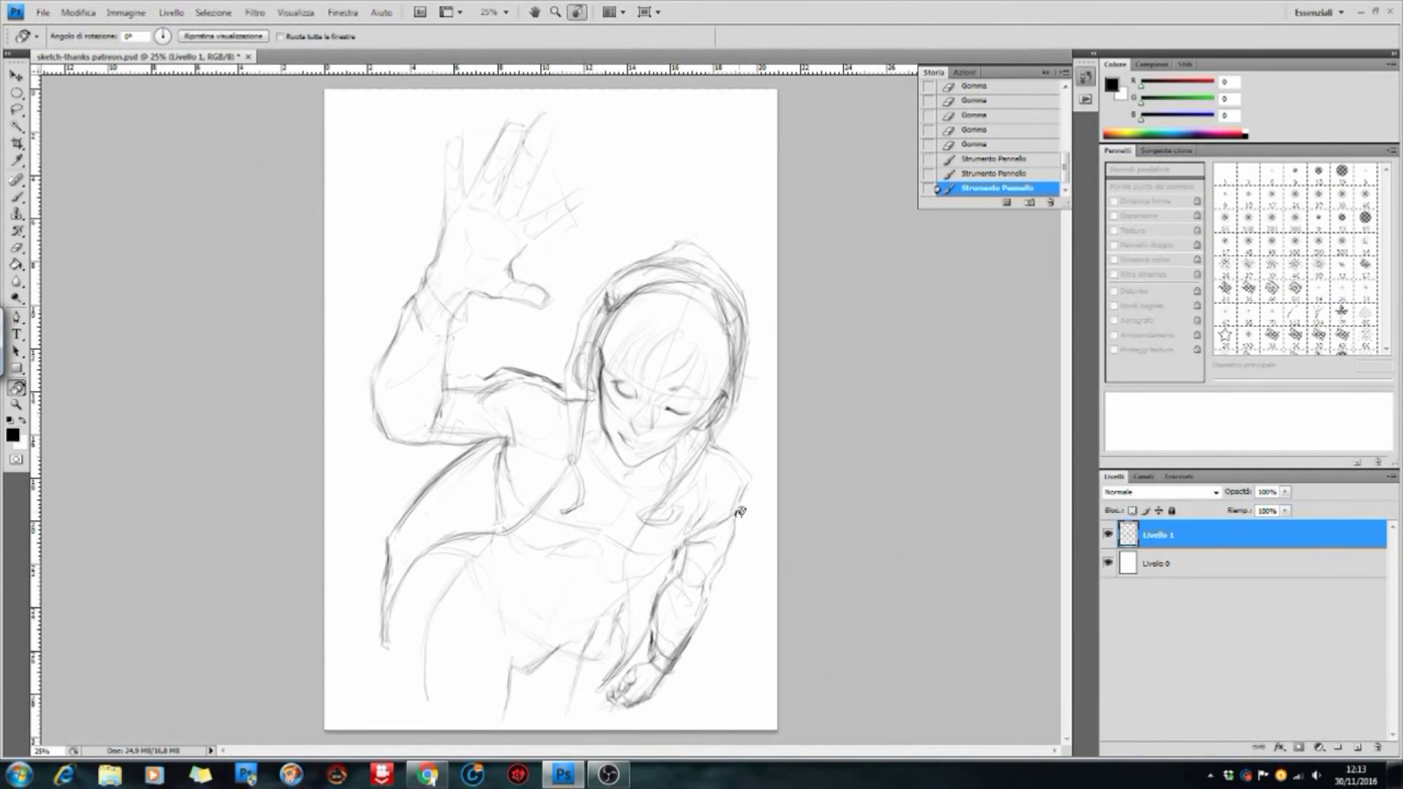
# - Rotate the Livello 1 sketch about 3.5° clockwise, then tilt the canvas view about 40°
pyautogui.hotkey('ctrl', 't')
pyautogui.moveTo(495, 612); pyautogui.dragTo(728, 348)
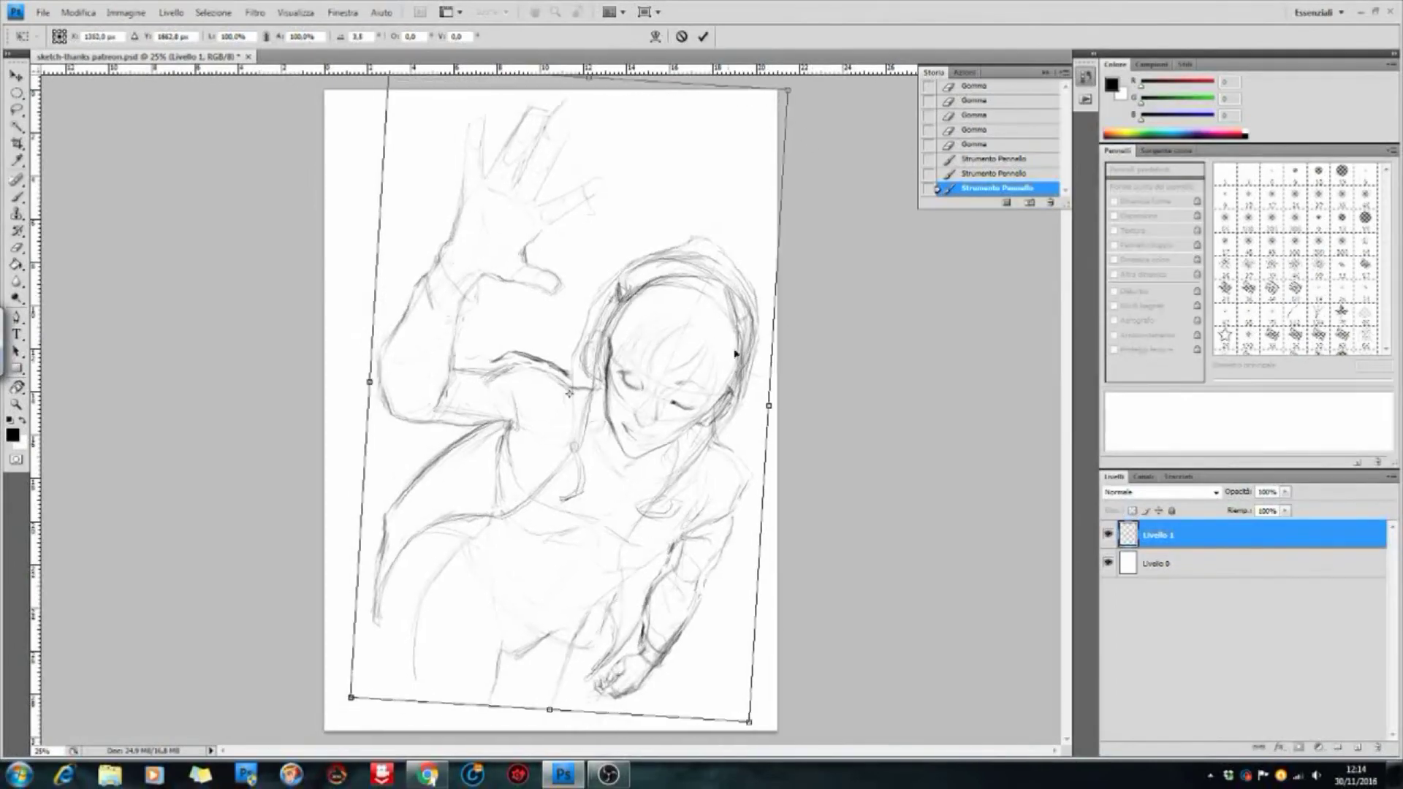
pyautogui.press('Return')
pyautogui.press('r')
pyautogui.moveTo(727, 485); pyautogui.dragTo(790, 383)
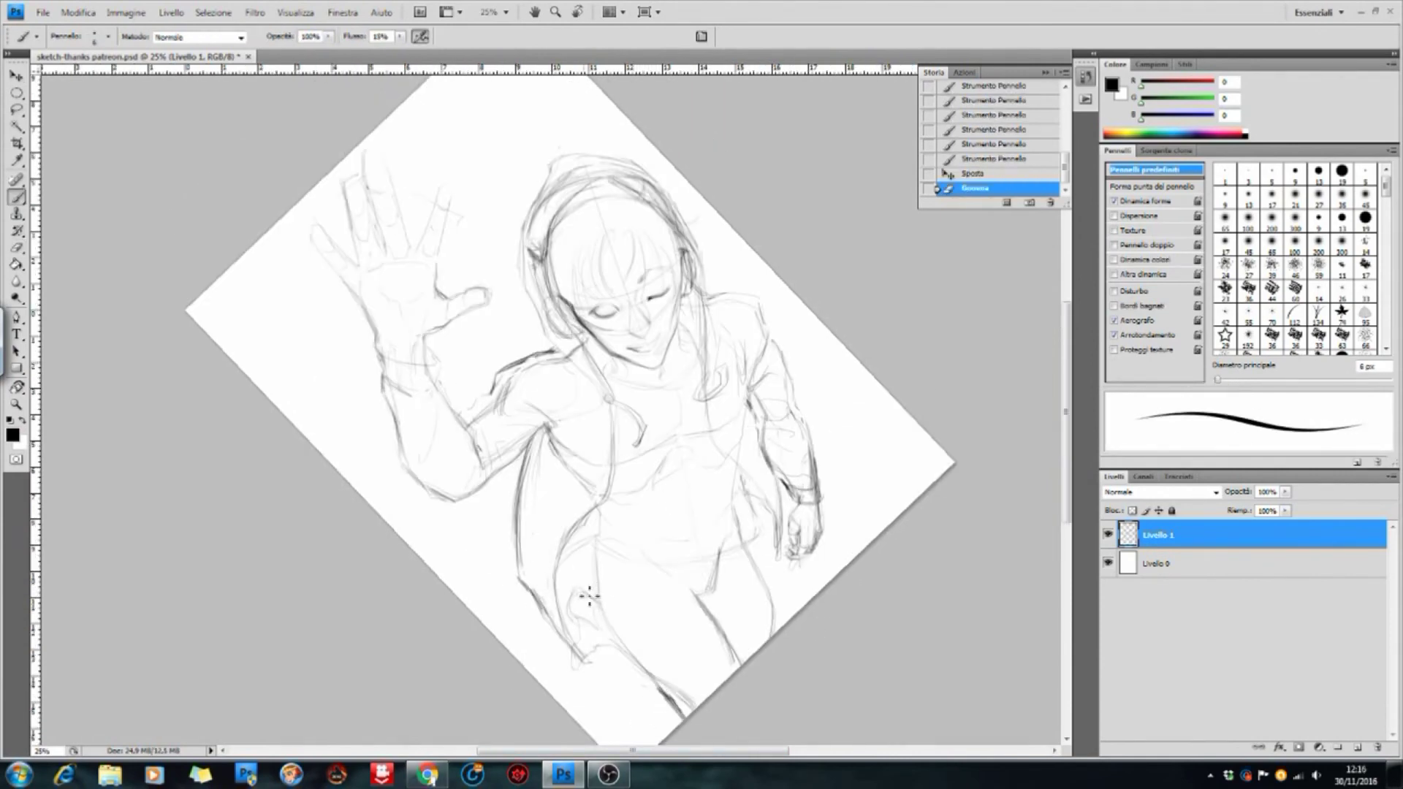
# - Sketch the hip, the leg below it and a loop for the foot
pyautogui.moveTo(600, 599); pyautogui.dragTo(569, 606)
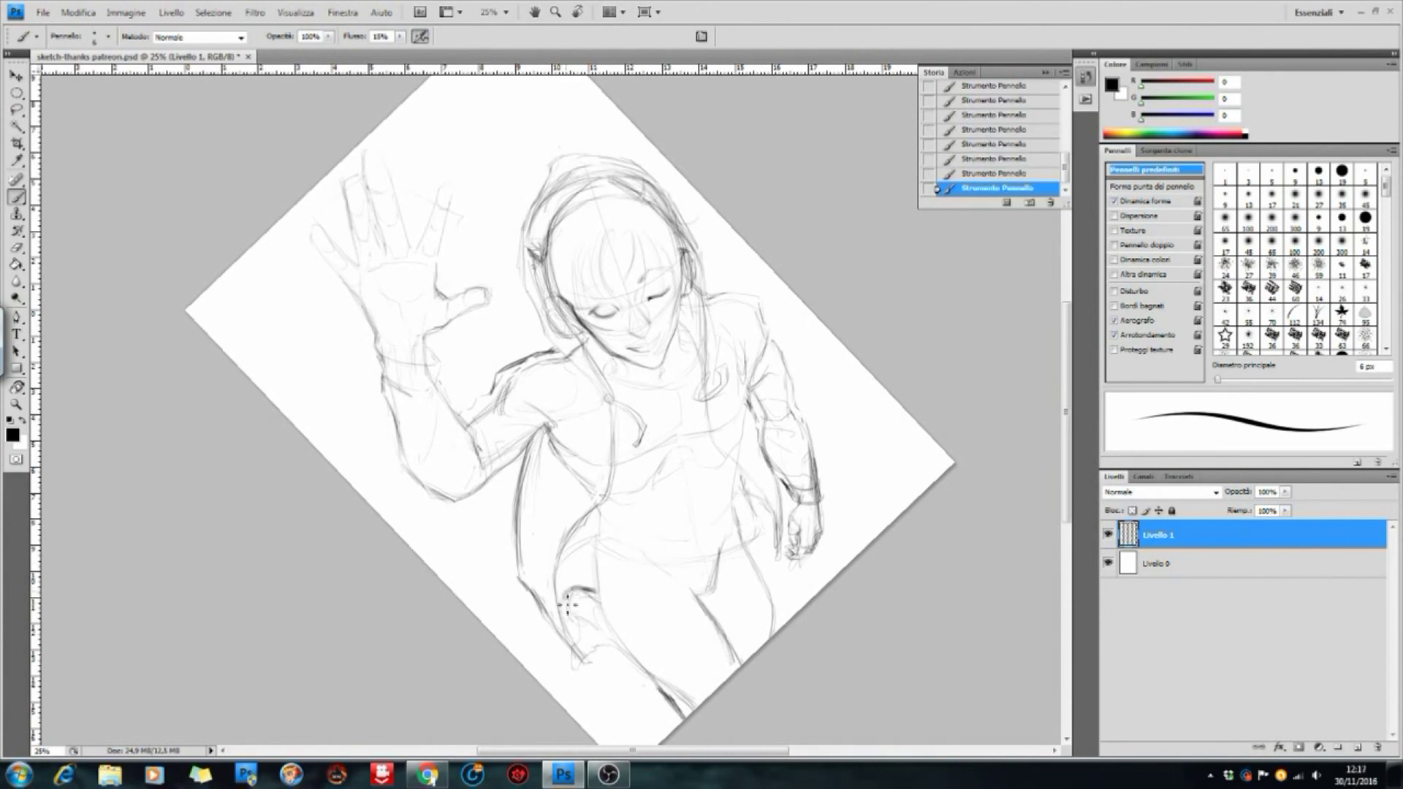
pyautogui.moveTo(574, 618)
pyautogui.mouseDown()
pyautogui.moveTo(569, 669)
pyautogui.moveTo(588, 684)
pyautogui.moveTo(625, 645)
pyautogui.moveTo(570, 661)
pyautogui.mouseUp()
pyautogui.moveTo(554, 598); pyautogui.dragTo(548, 579)
pyautogui.moveTo(559, 638)
pyautogui.mouseDown()
pyautogui.moveTo(567, 670)
pyautogui.moveTo(569, 657)
pyautogui.mouseUp()
pyautogui.press('e')
pyautogui.press('b')
# - Erase stray lines at the knee and foot, then sketch the bent knee
pyautogui.moveTo(549, 580); pyautogui.dragTo(568, 605)
pyautogui.press('e')
pyautogui.moveTo(564, 656); pyautogui.dragTo(569, 666)
pyautogui.press('b')
pyautogui.moveTo(544, 574); pyautogui.dragTo(559, 596)
pyautogui.moveTo(556, 588); pyautogui.dragTo(567, 603)
pyautogui.moveTo(559, 595); pyautogui.dragTo(562, 607)
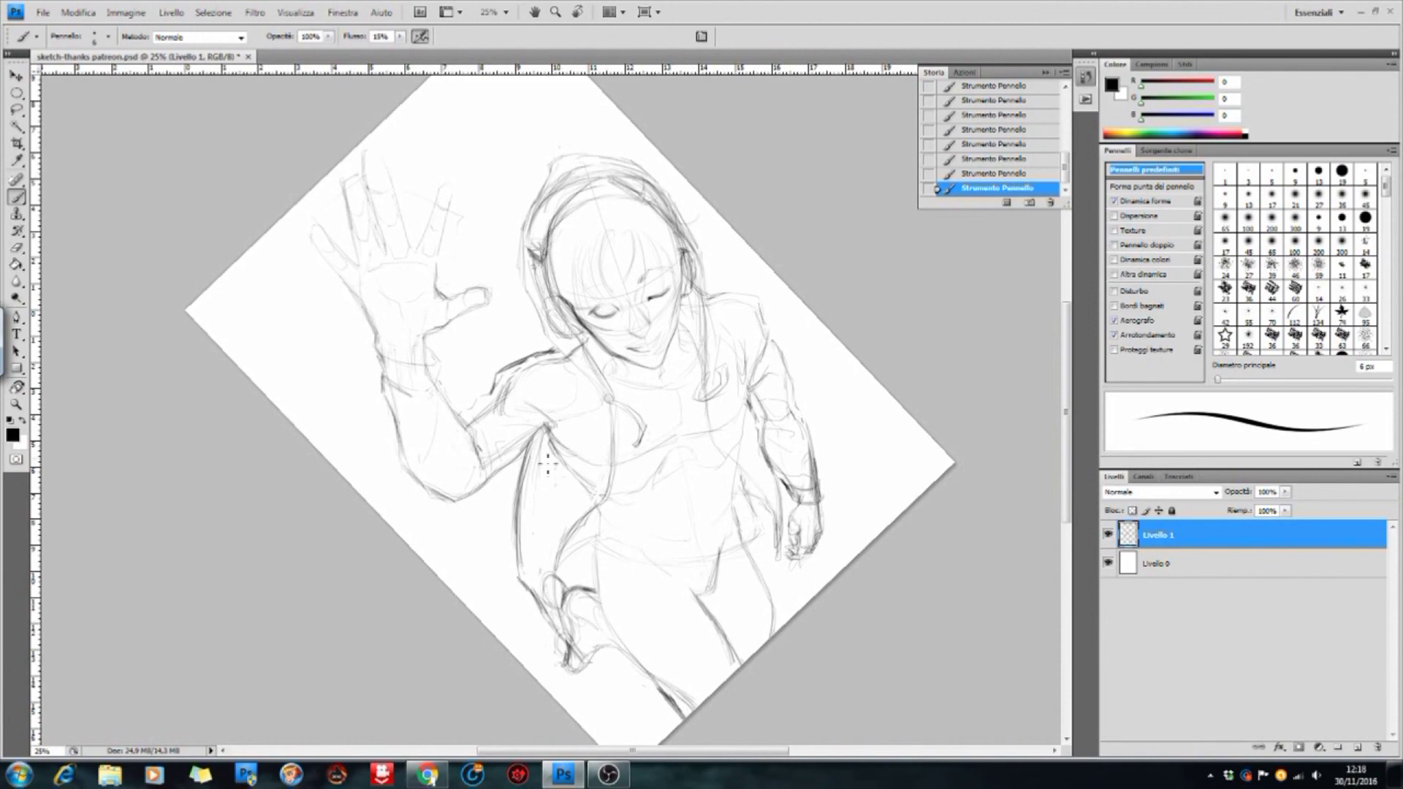